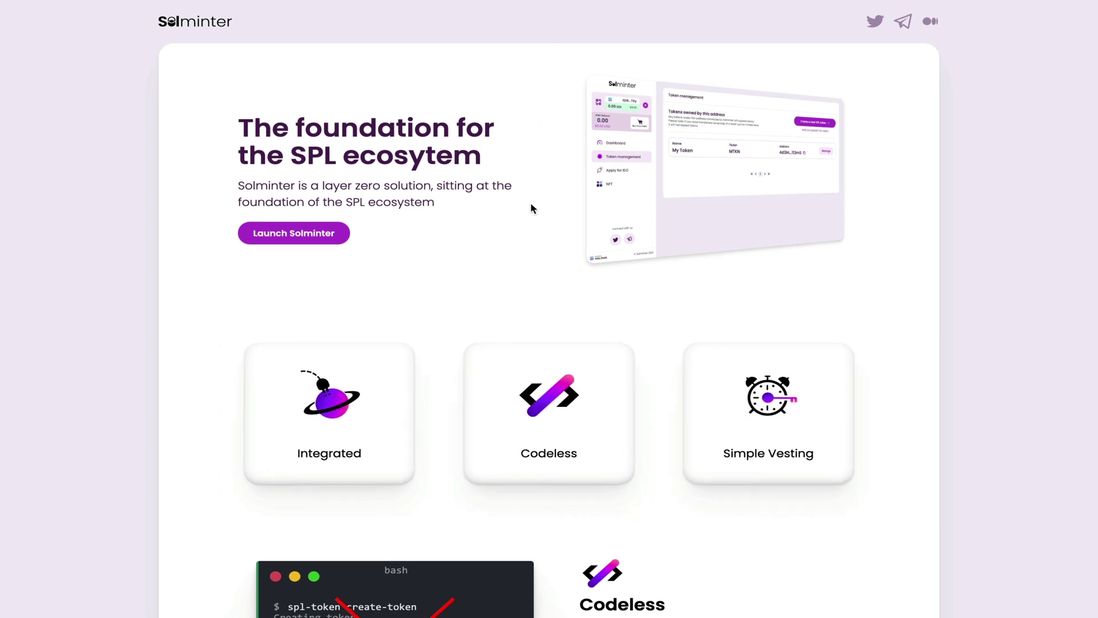
Scroll through the Codeless, Simple Vesting and Bulk Sender feature sections of the Solminter landing page.
scroll(530, 203, "down", 6)
scroll(530, 208, "down", 3)
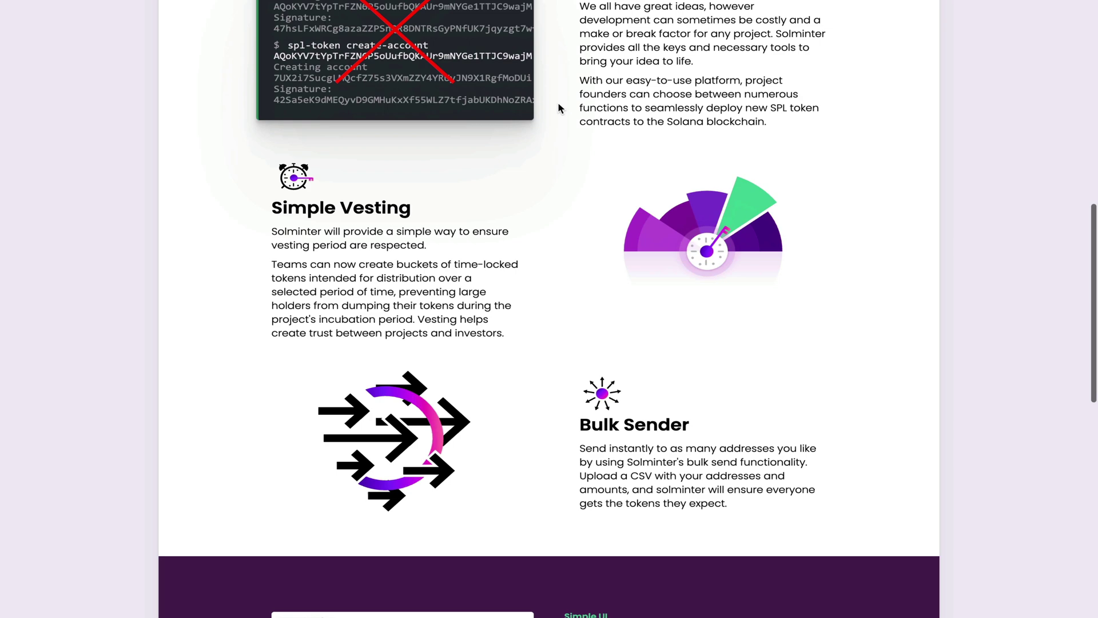
scroll(557, 108, "down", 5)
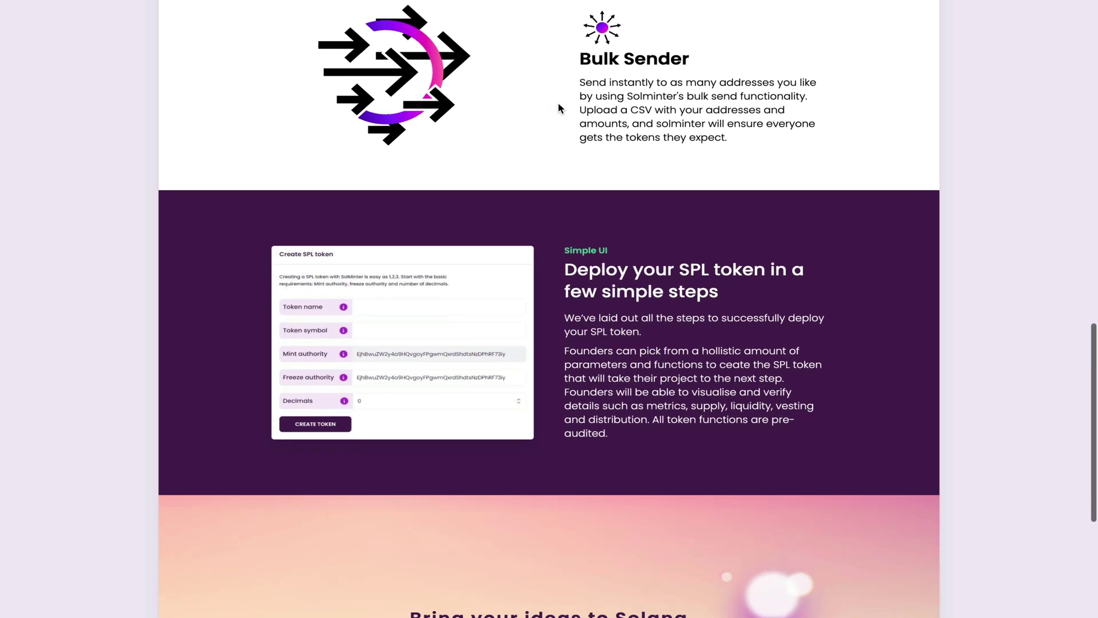
scroll(558, 103, "down", 2)
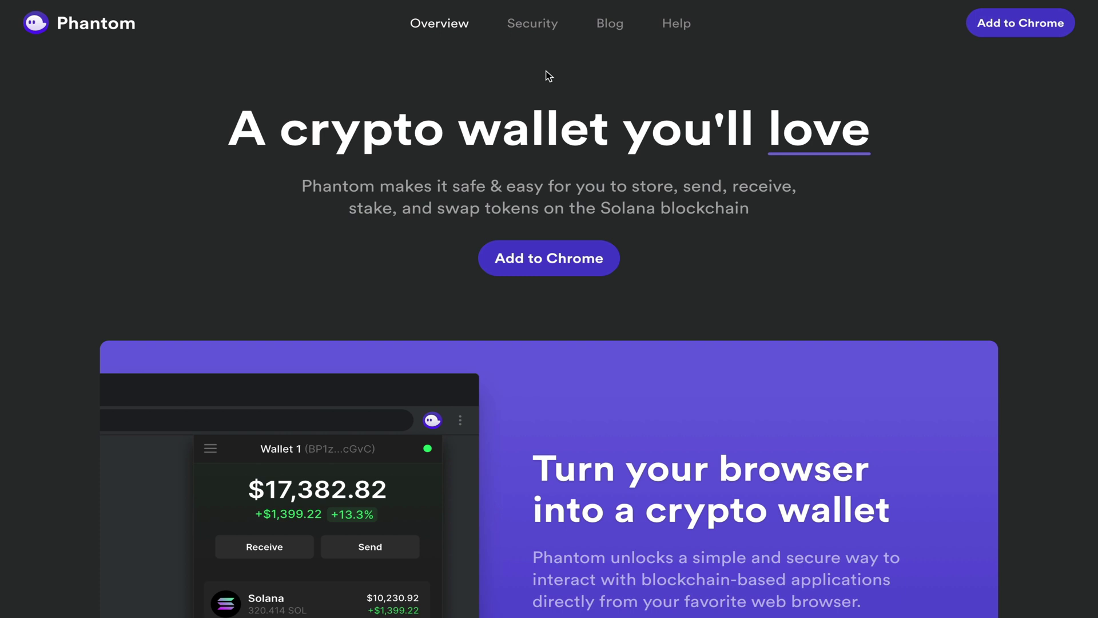
Preview Phantom's Collect NFTs and Swap Tokens features on its website.
scroll(548, 75, "down", 4)
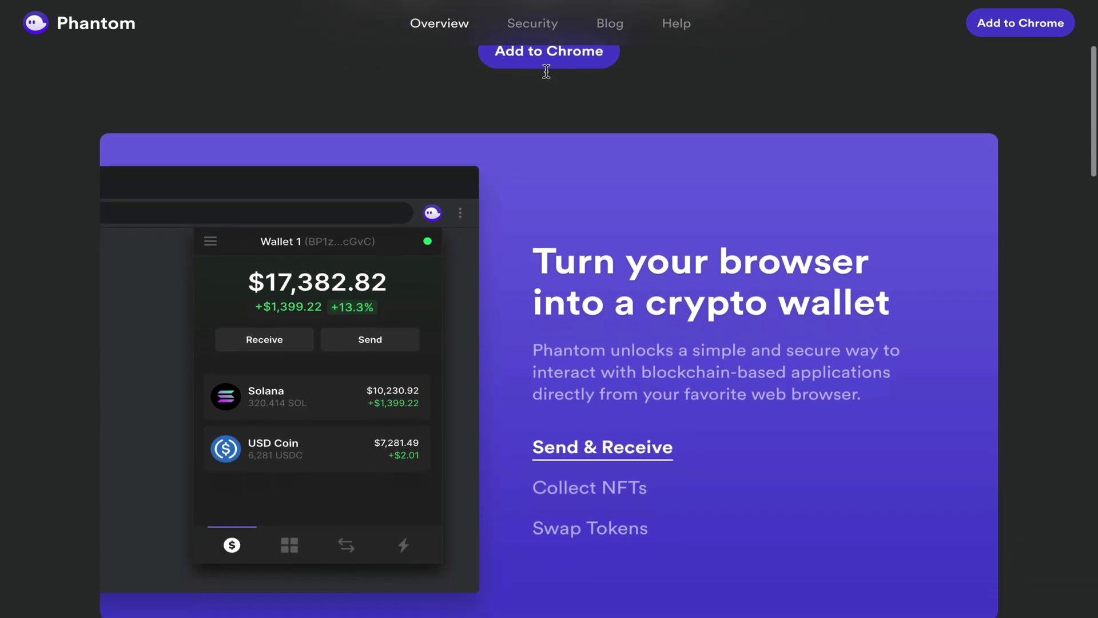
scroll(547, 71, "down", 1)
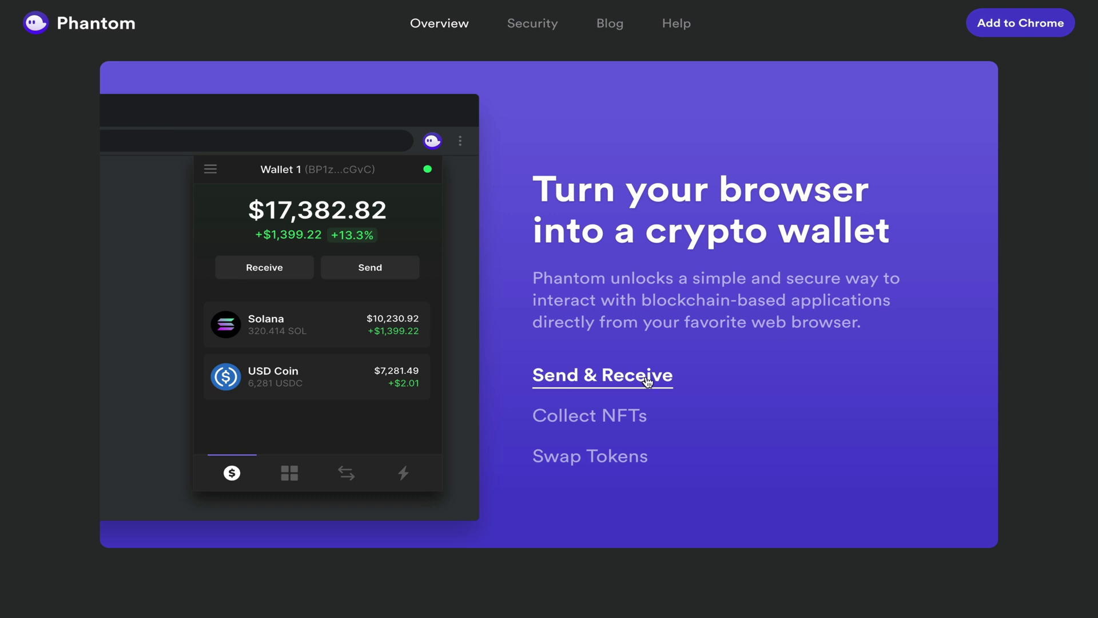
left_click(595, 413)
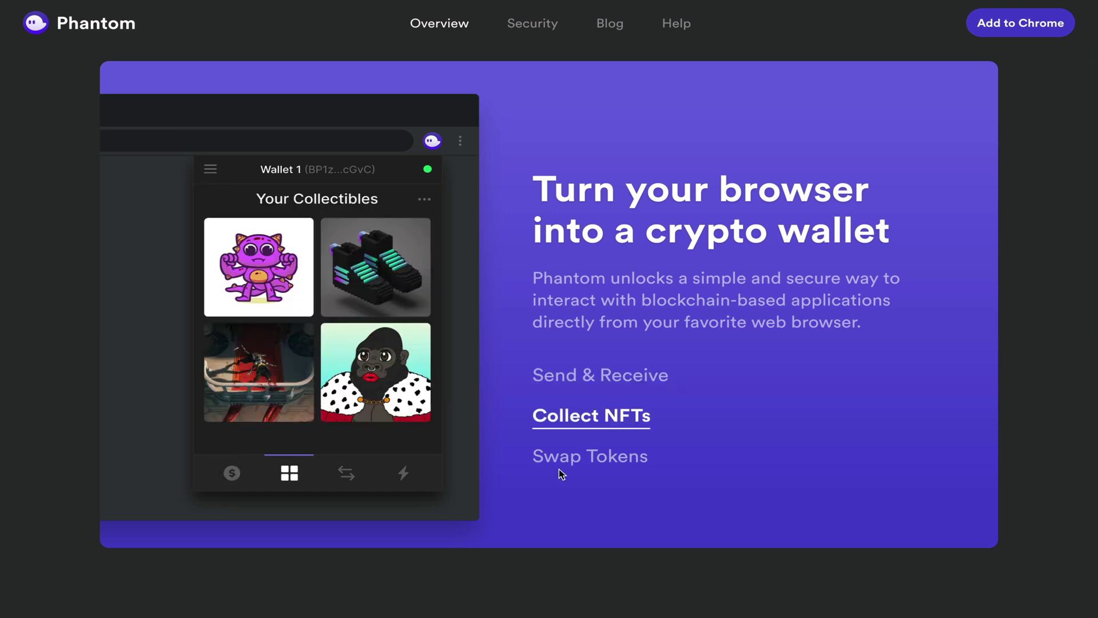
left_click(578, 461)
scroll(594, 507, "down", 3)
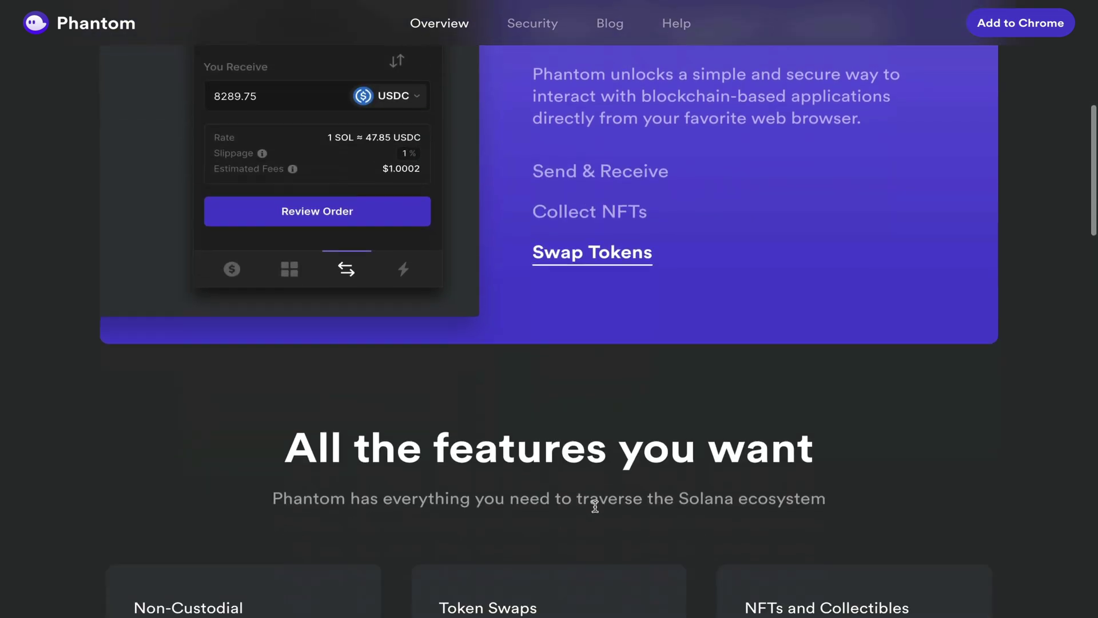
scroll(595, 507, "down", 5)
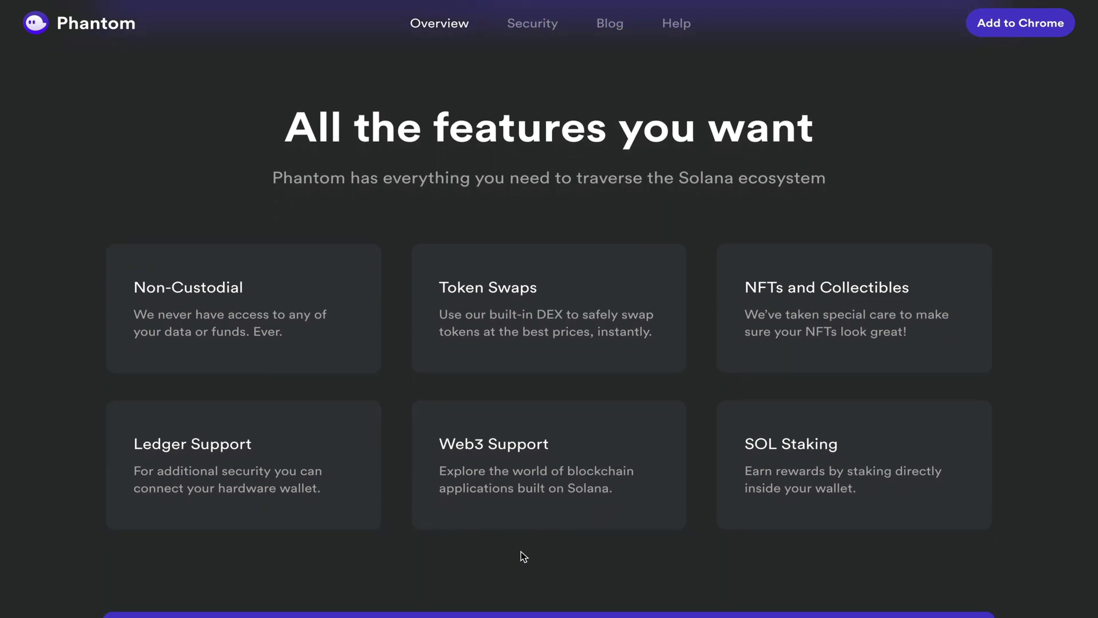
Go to the Phantom extension's Chrome Web Store listing.
scroll(521, 551, "up", 5)
scroll(522, 551, "up", 4)
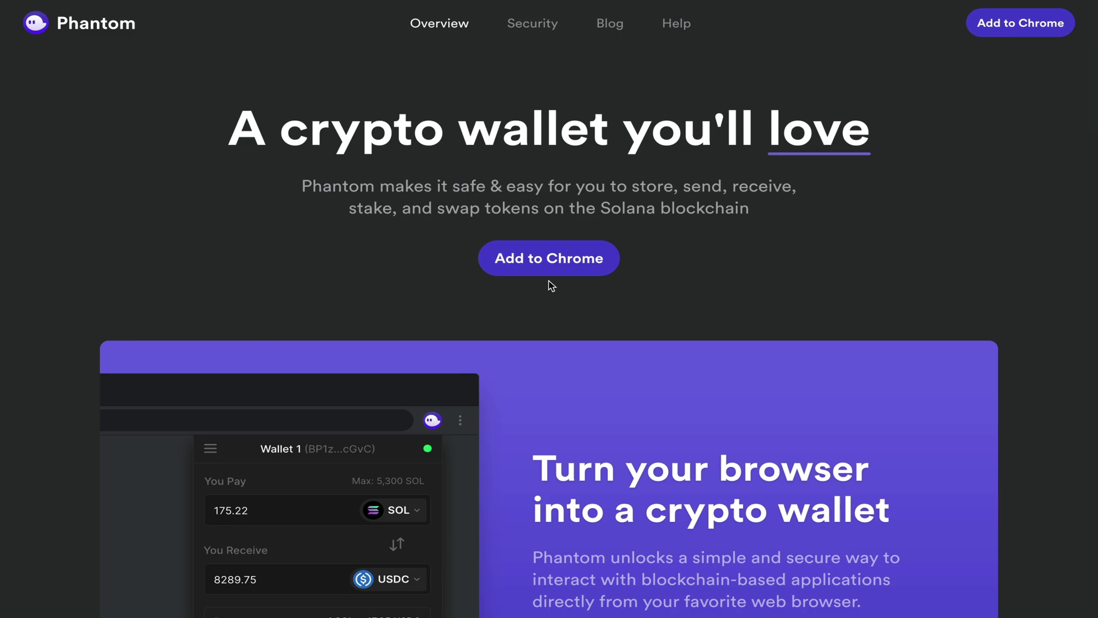
left_click(547, 258)
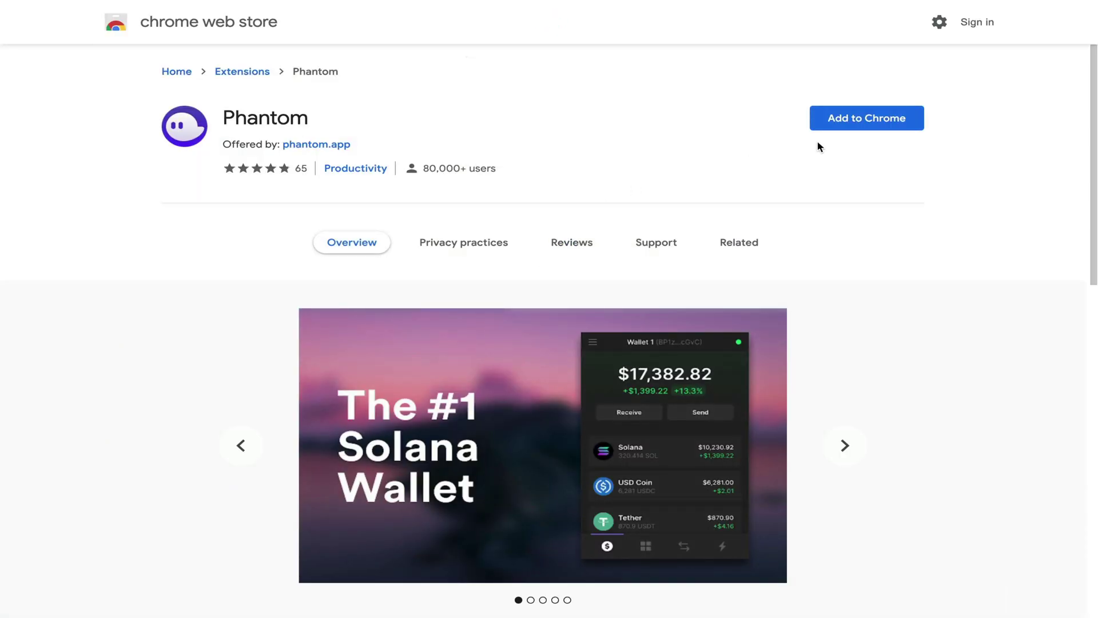
Add the Phantom extension to Chrome and confirm the installation.
left_click(867, 124)
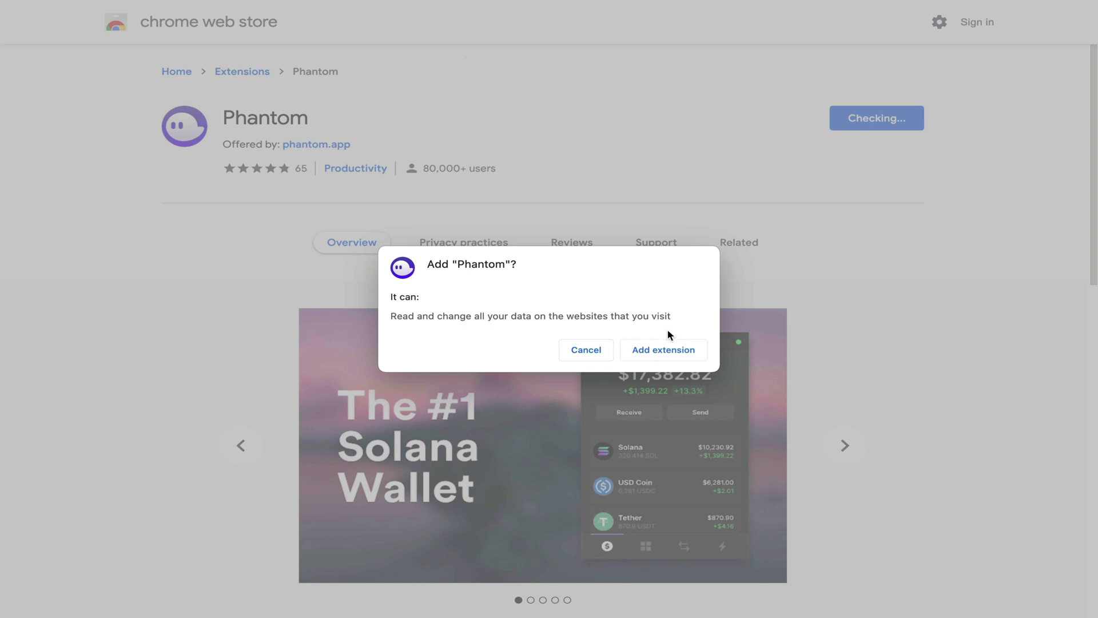
left_click(653, 351)
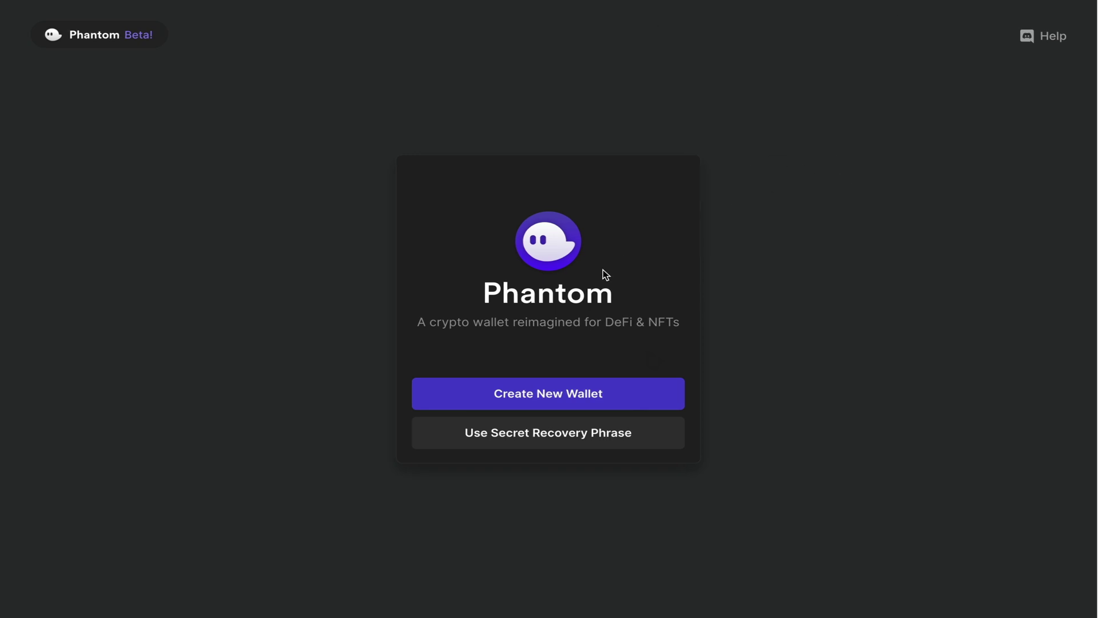
Create a new Phantom wallet, confirm the saved recovery phrase, set a password, accept the Terms and finish onboarding.
left_click(554, 405)
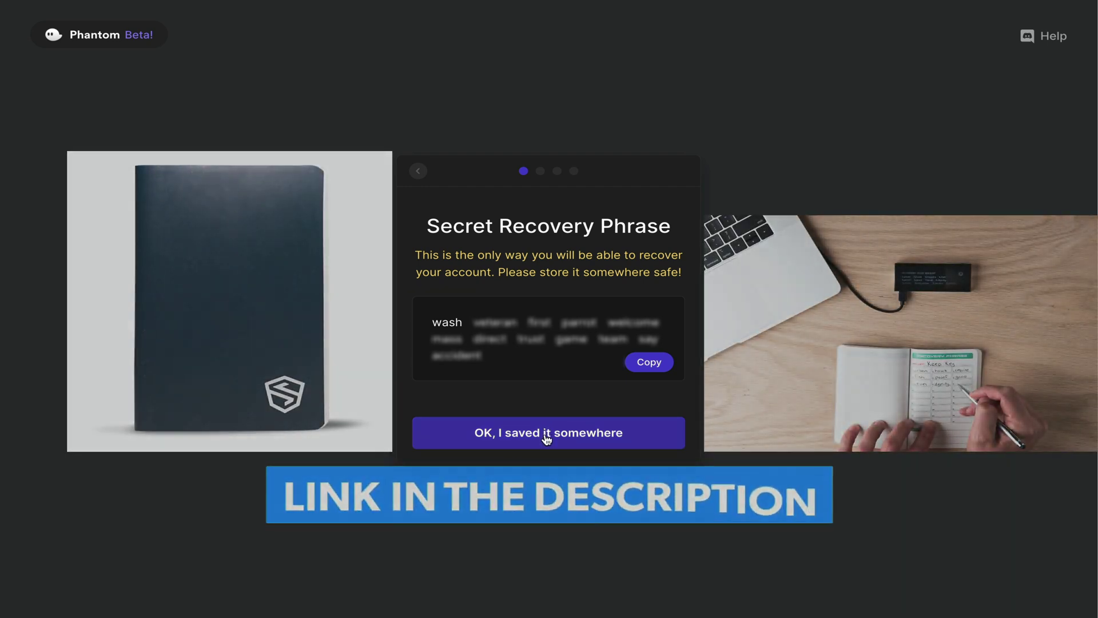
left_click(546, 436)
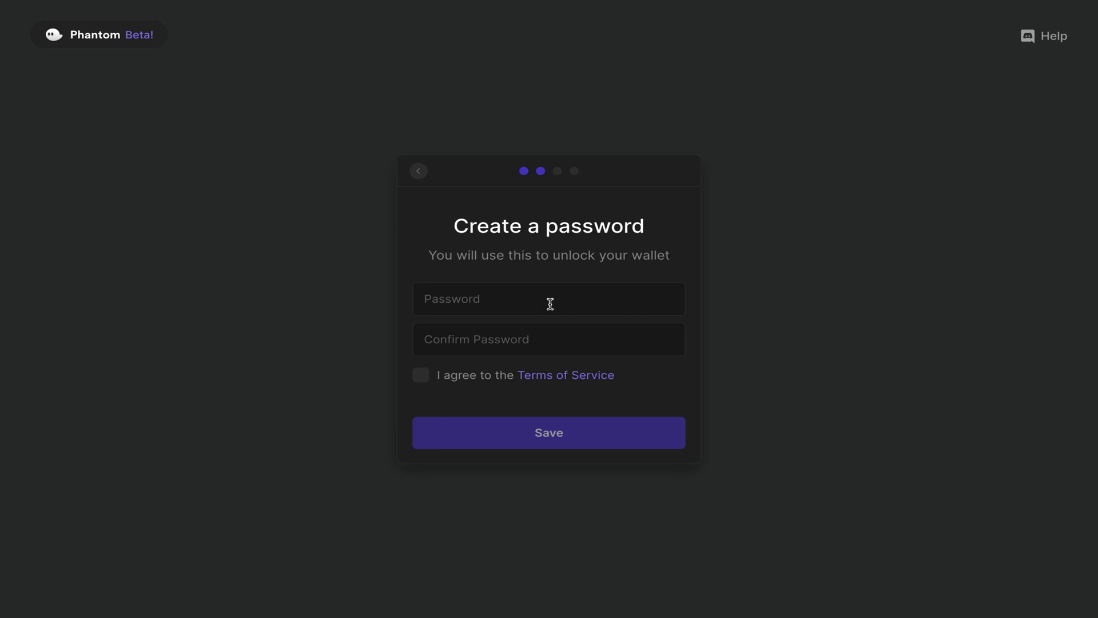
type("•••••••••••••••••••••••")
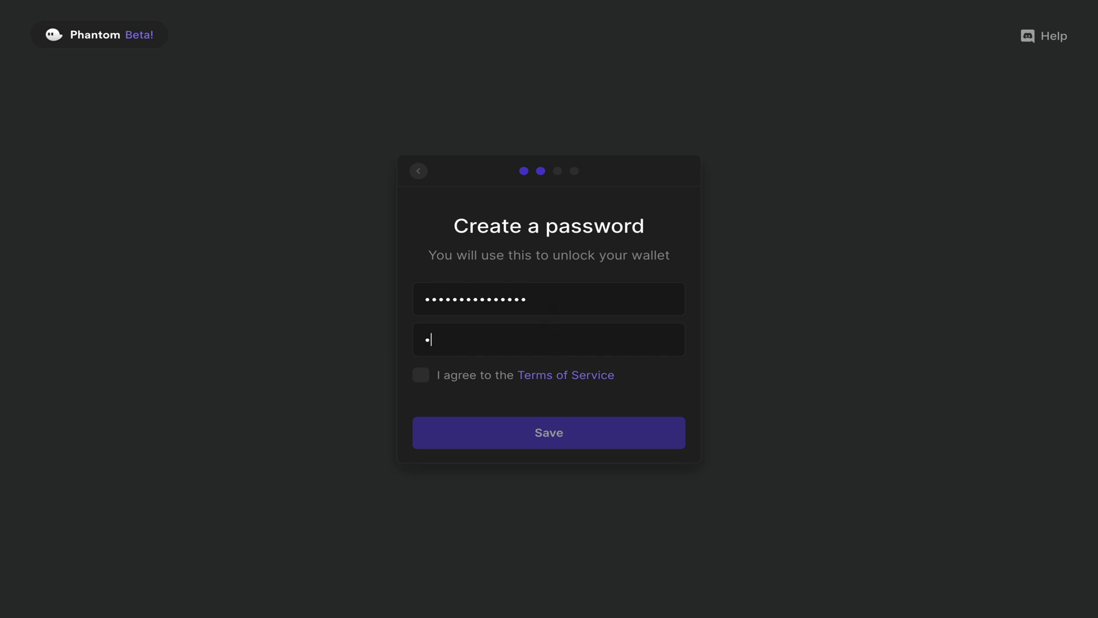
type("•••••••")
left_click(424, 376)
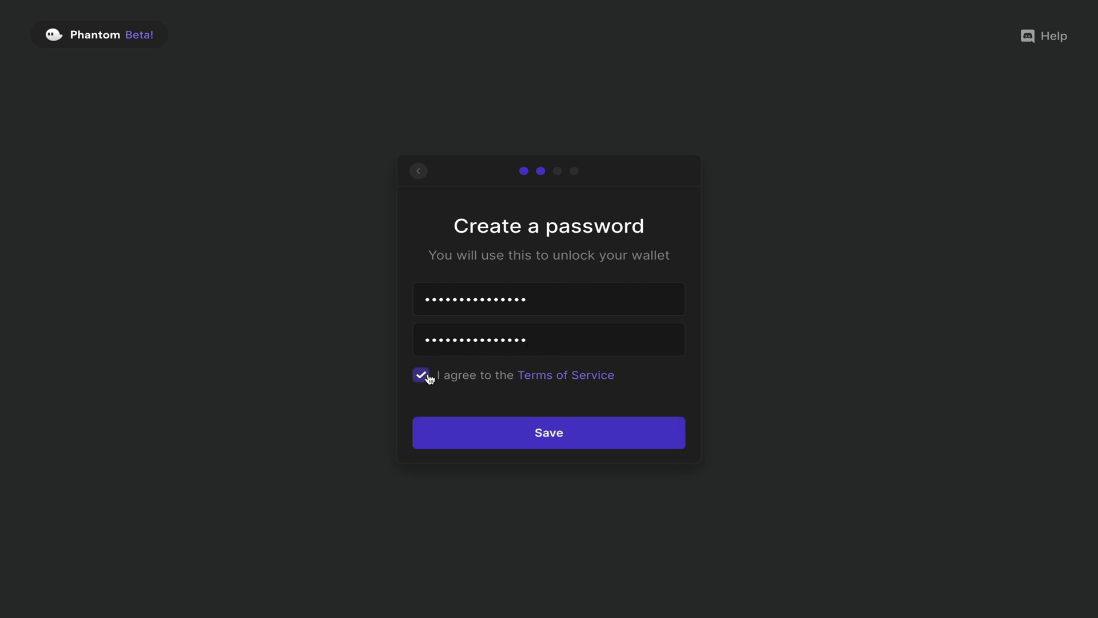
left_click(551, 437)
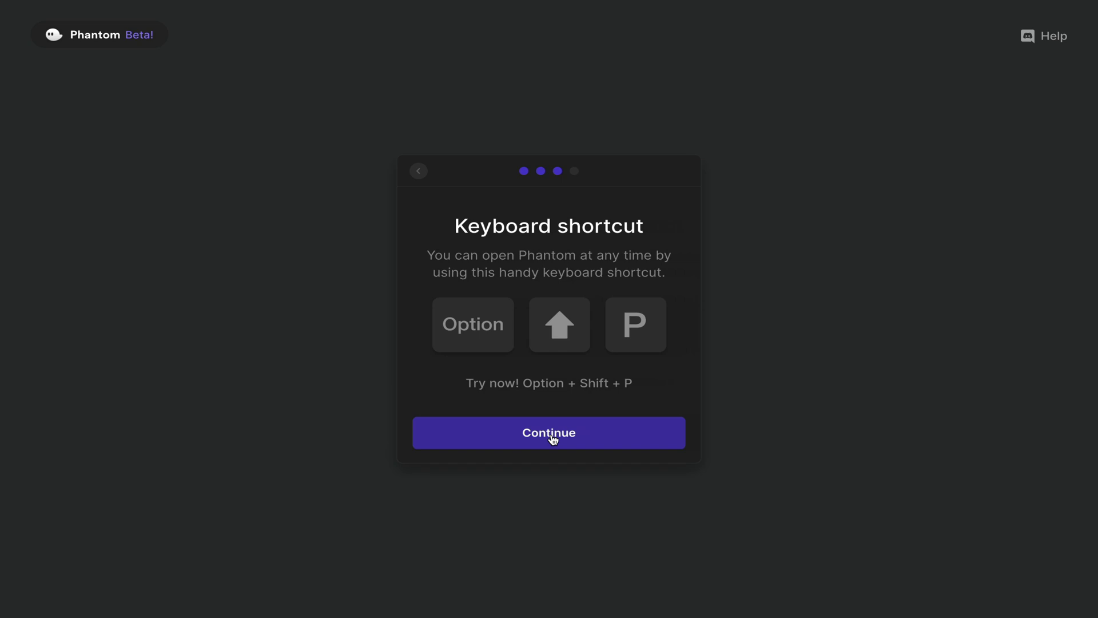
left_click(552, 438)
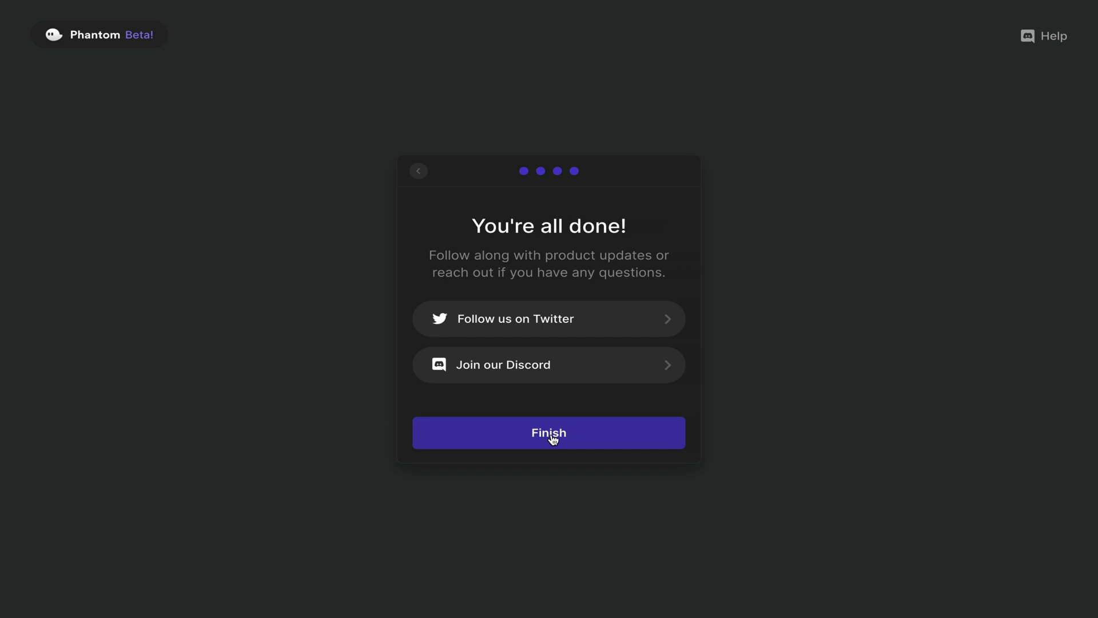
left_click(553, 438)
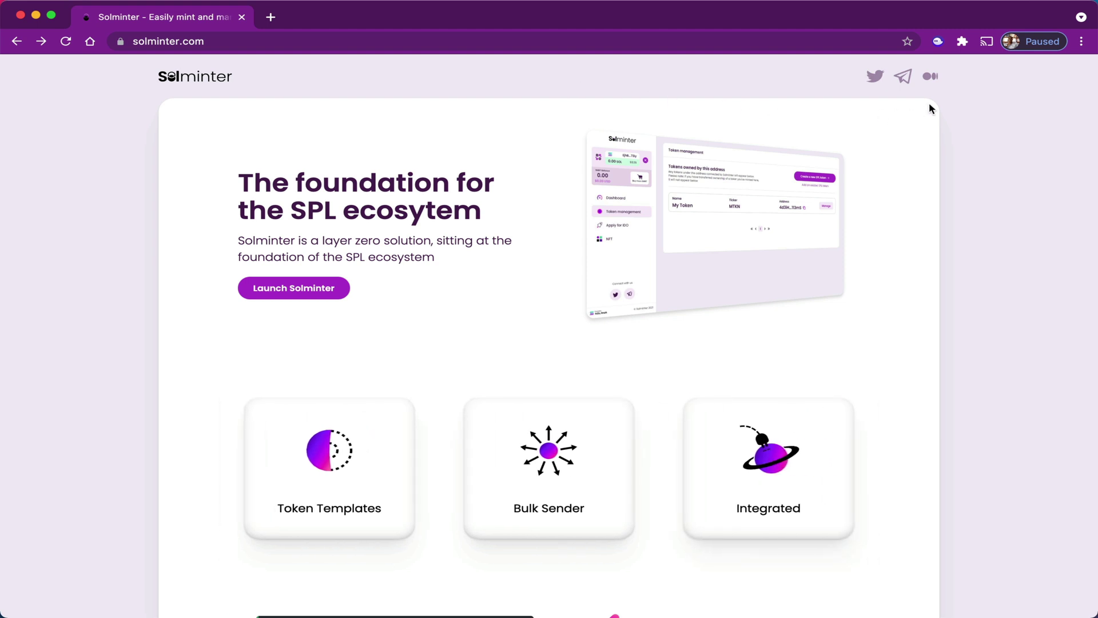
Open the Phantom wallet and review its SOL deposit options.
left_click(937, 41)
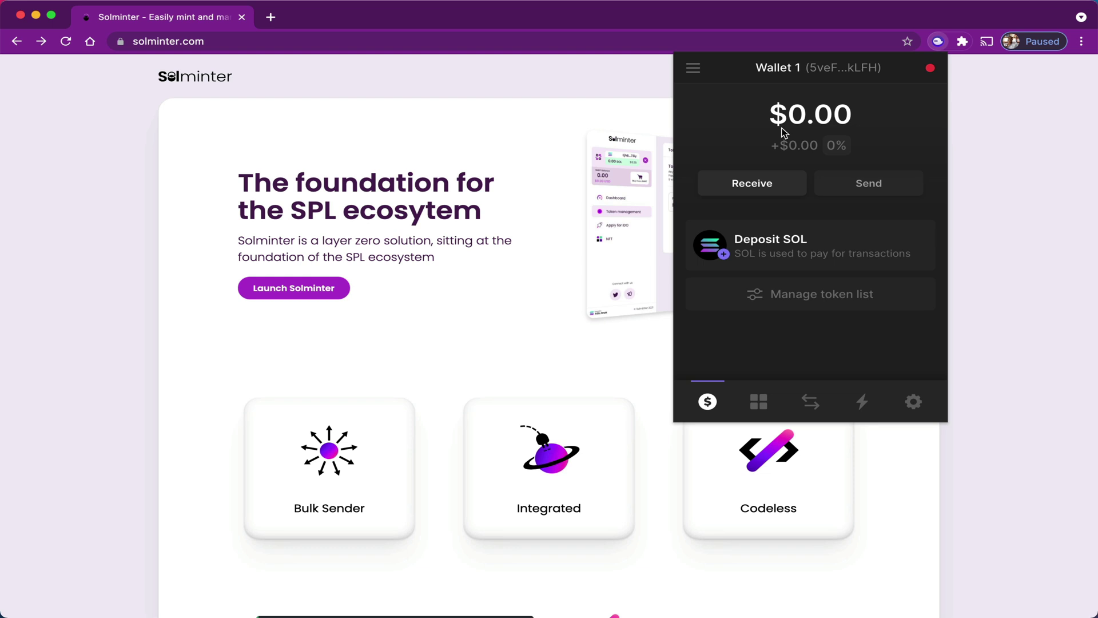
left_click(814, 245)
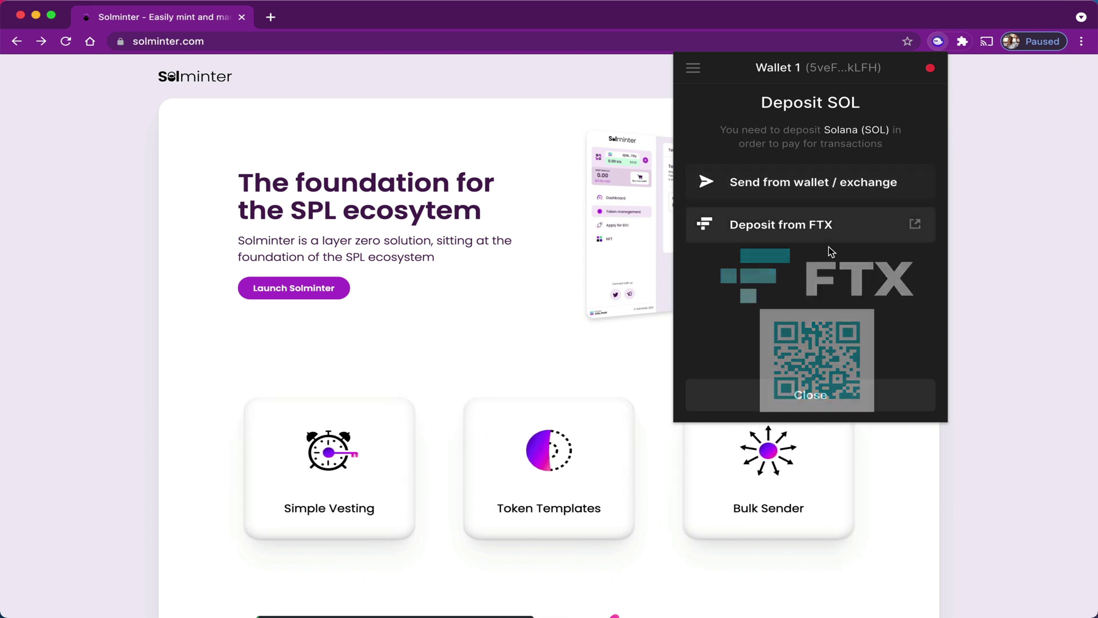
left_click(809, 394)
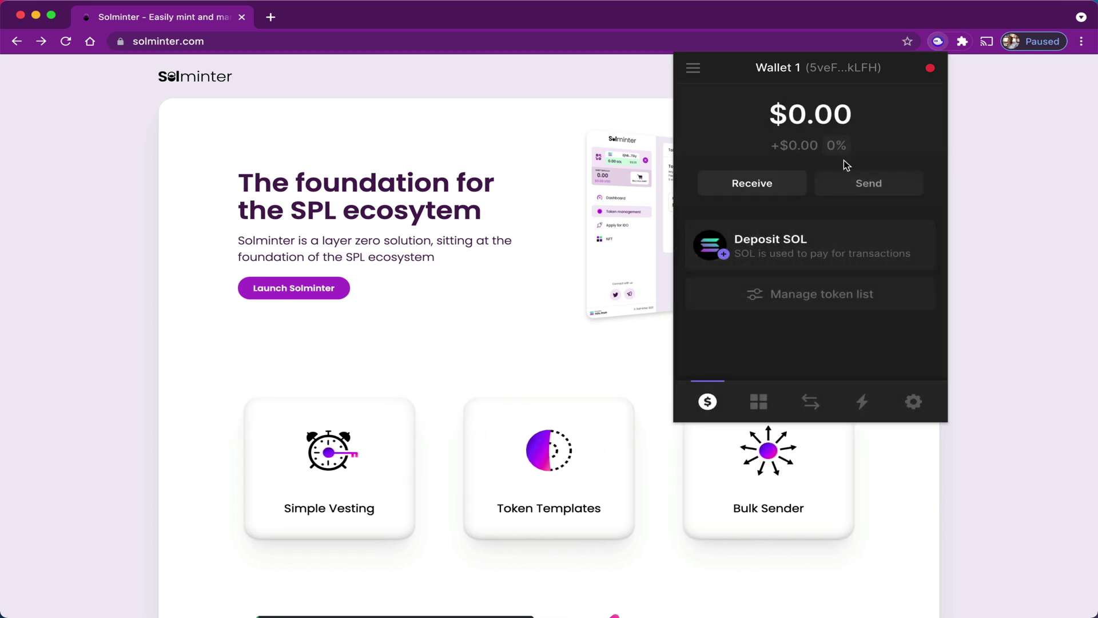
Rename the wallet in Phantom's settings and return to the balance view.
left_click(914, 400)
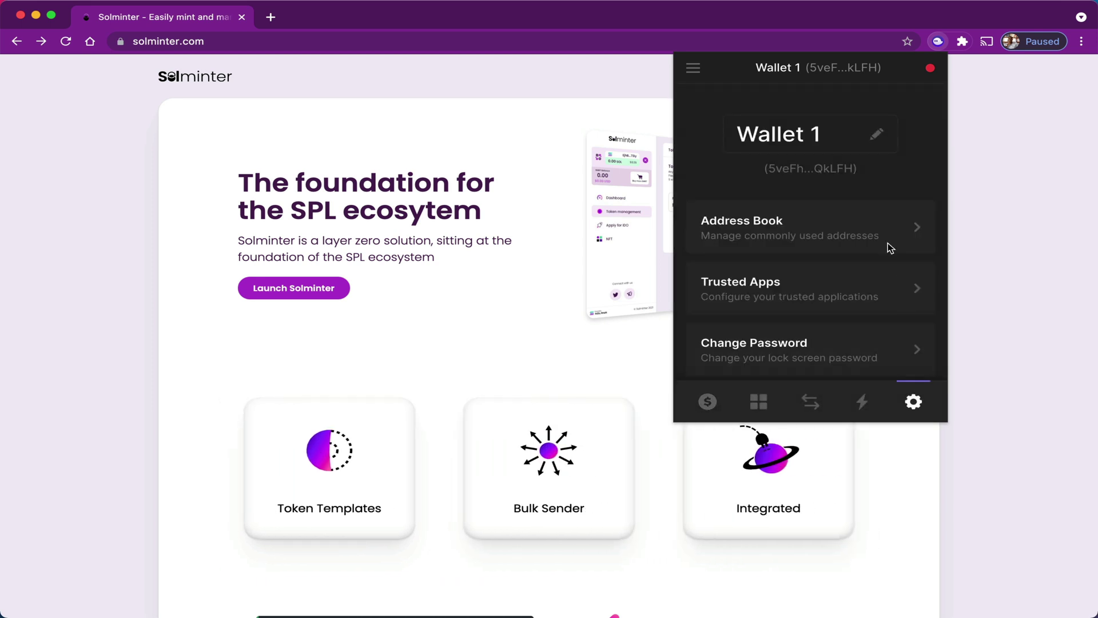
left_click(828, 133)
key("ctrl+a")
key("BackSpace")
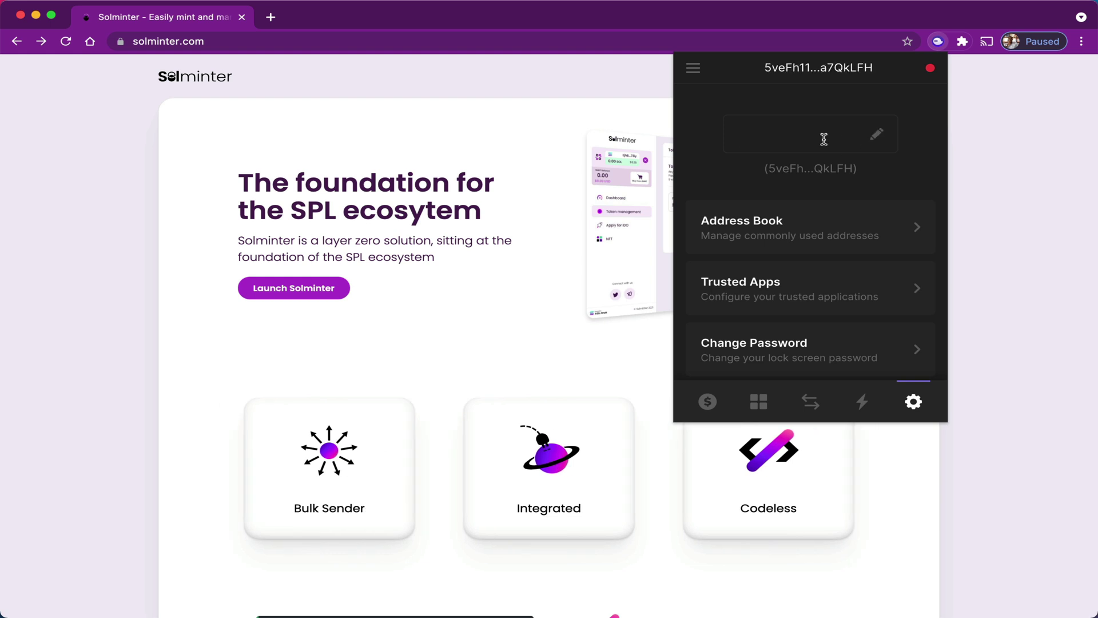
type("Ge")
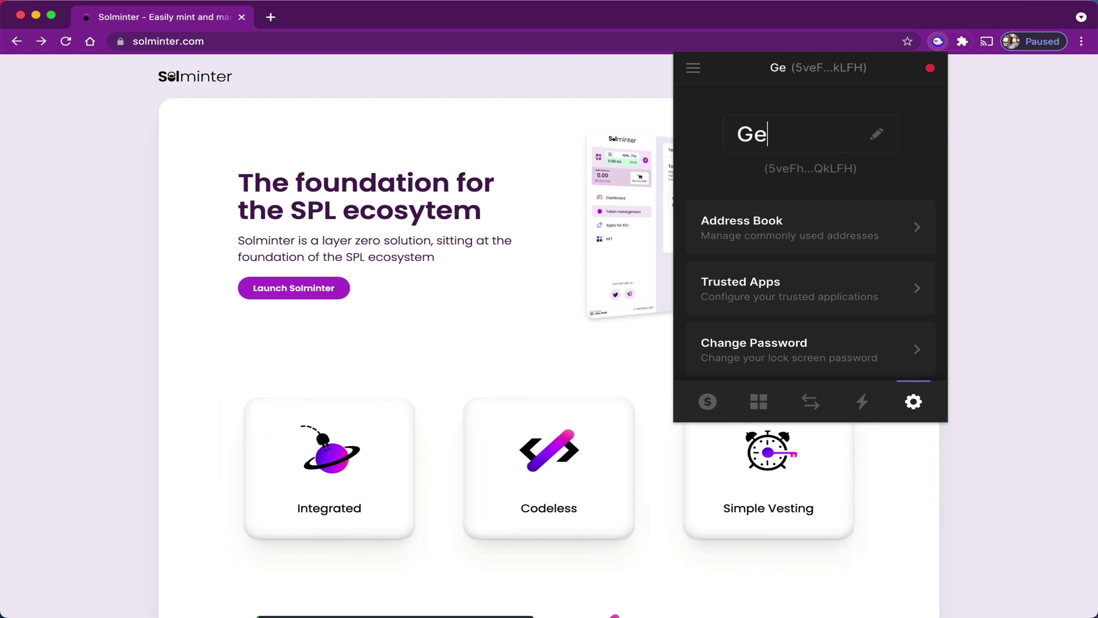
type("orge")
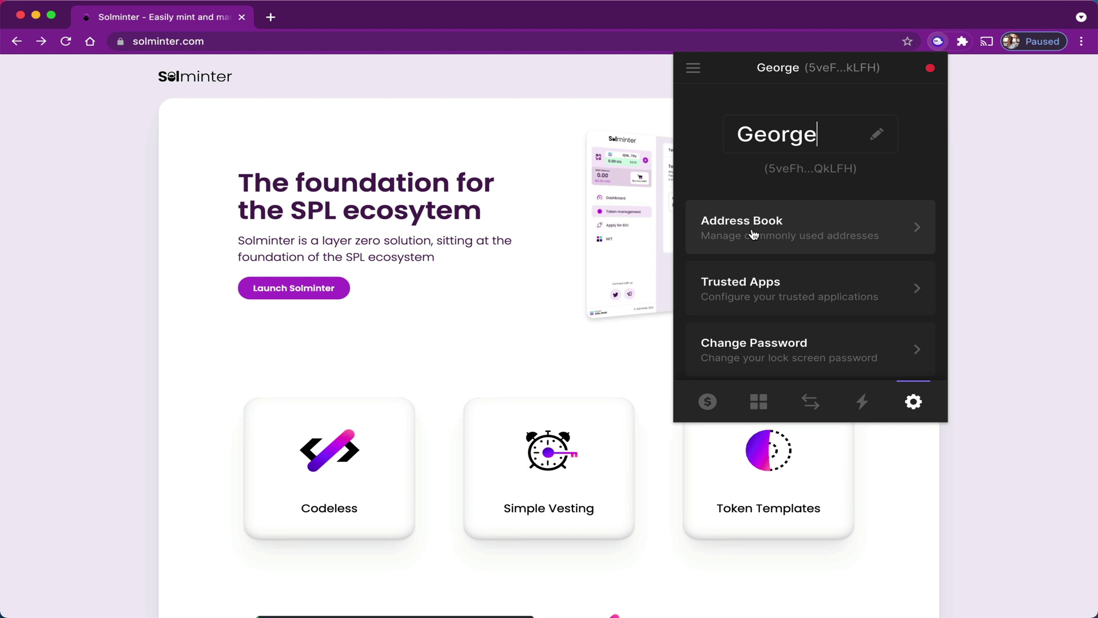
left_click(707, 401)
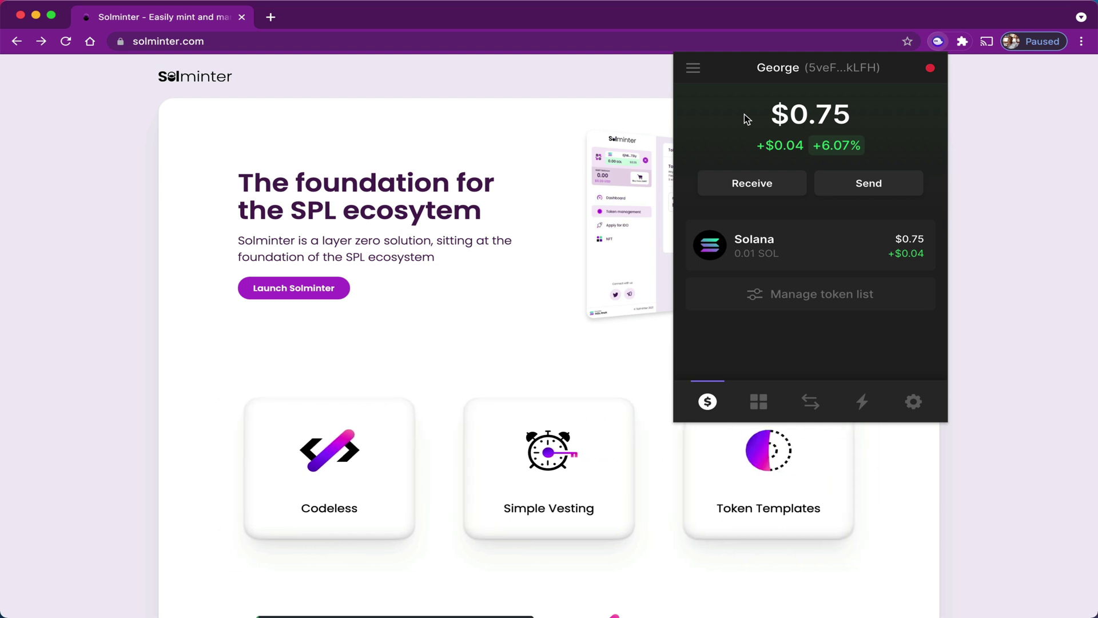
Keep the original wallet account active and launch the Solminter app.
left_click(694, 69)
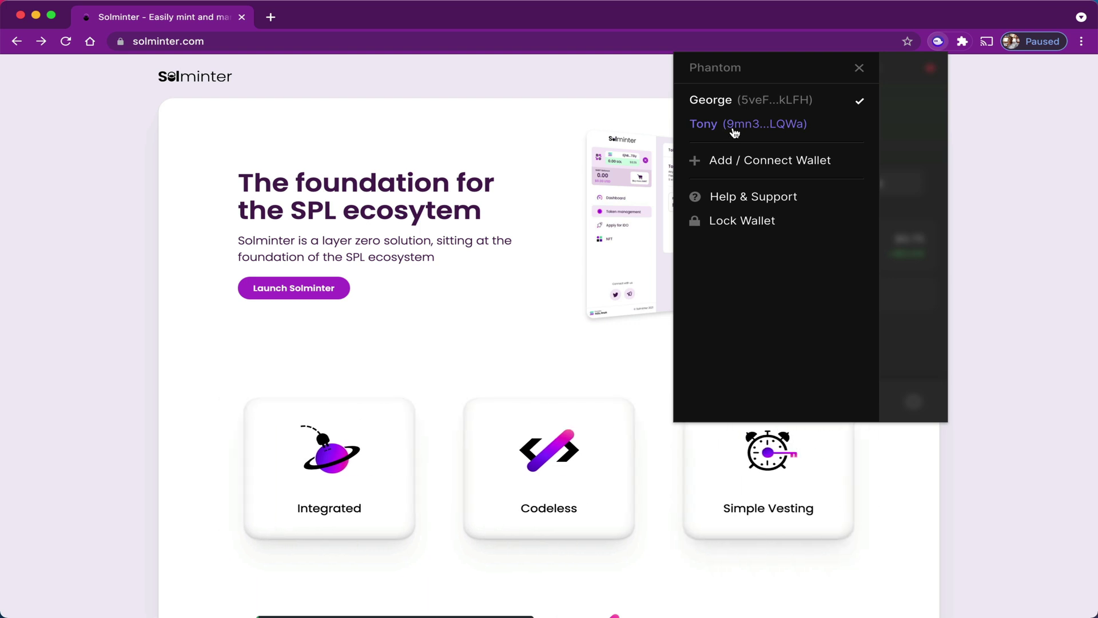
left_click(740, 101)
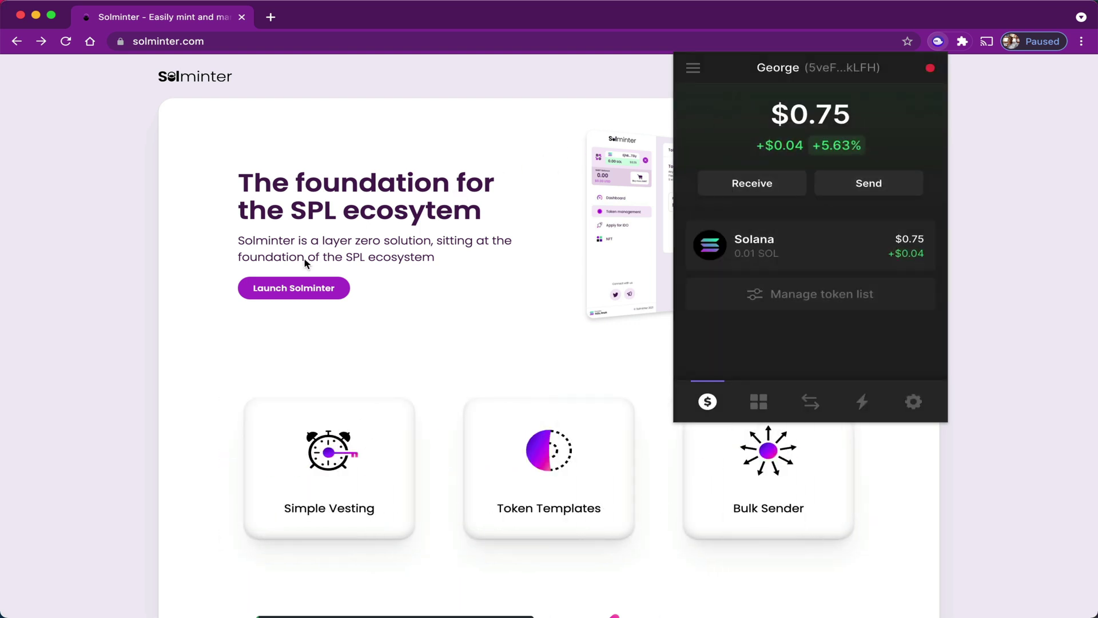
left_click(289, 290)
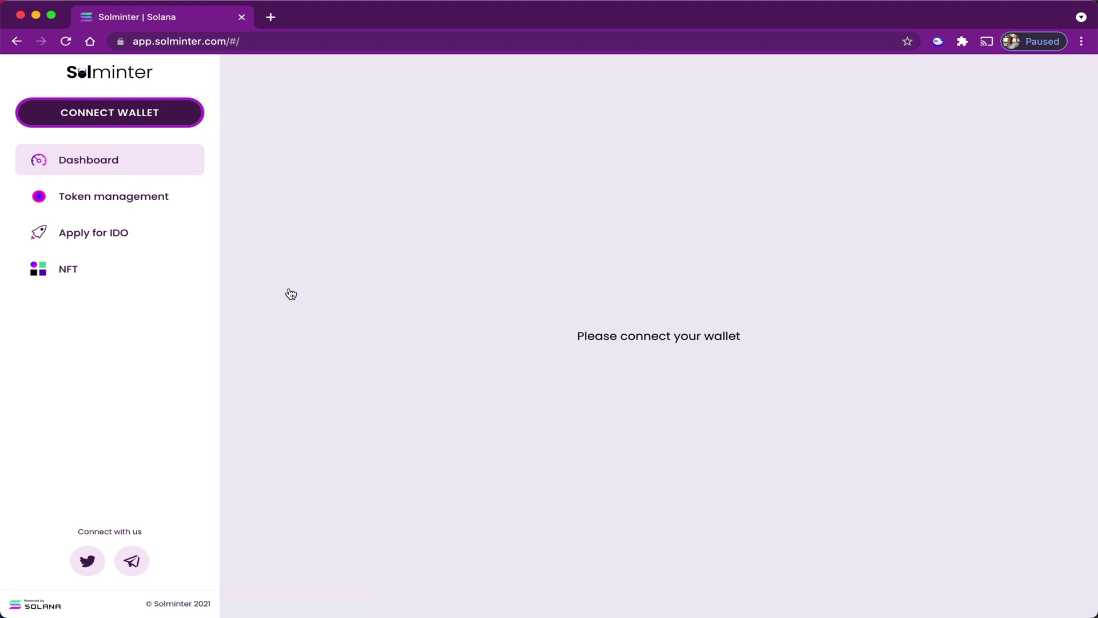
Connect the Phantom extension wallet to Solminter and view the empty Token management page.
left_click(121, 117)
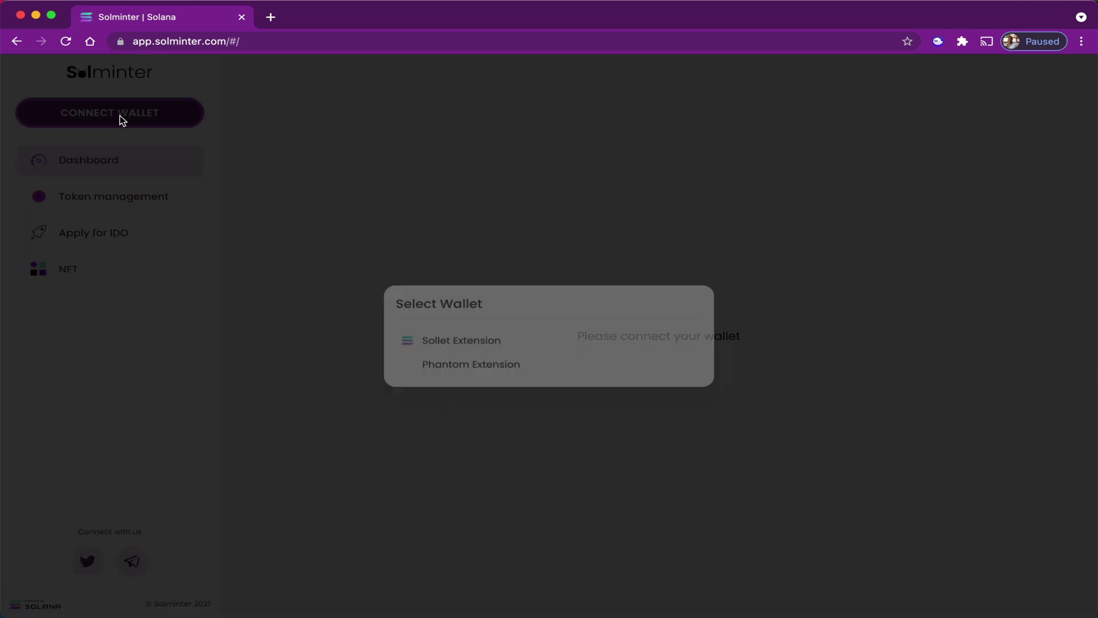
left_click(467, 373)
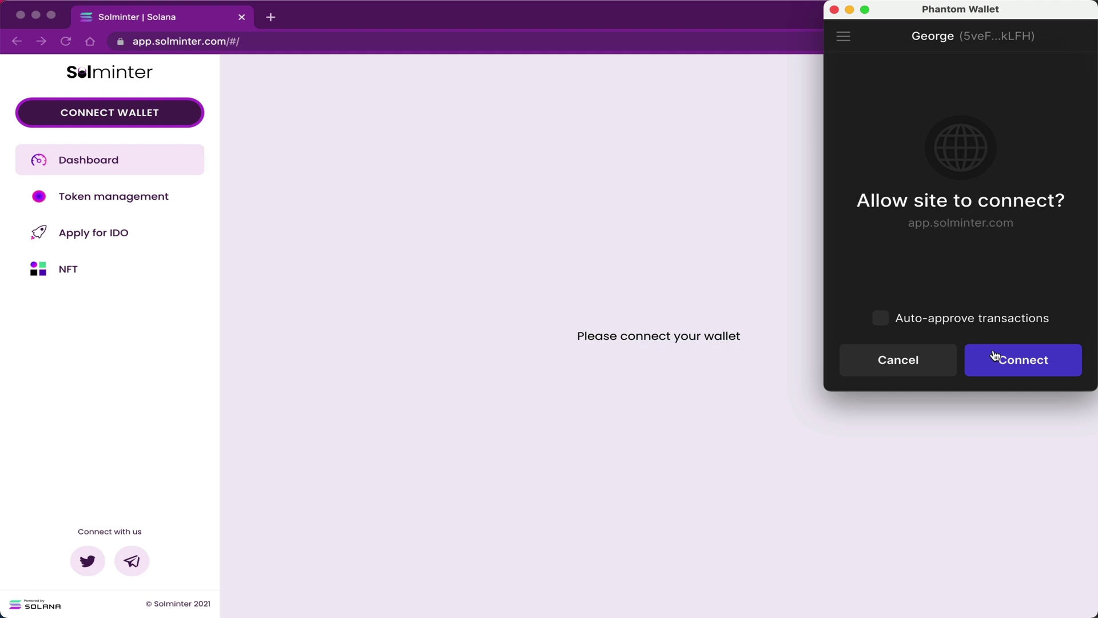
left_click(1027, 373)
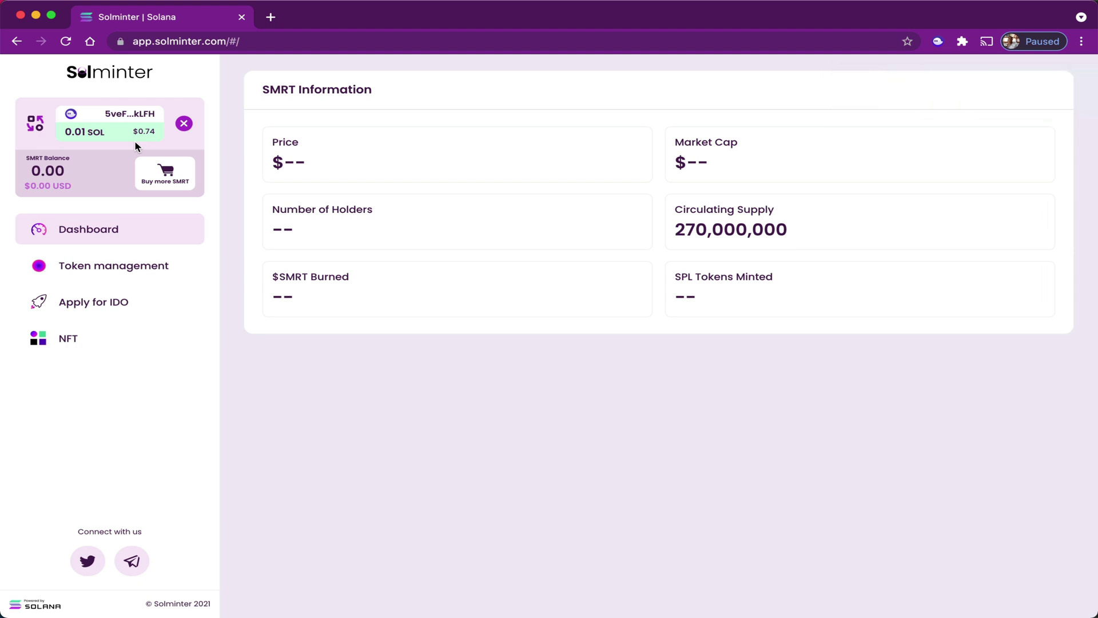
left_click(94, 270)
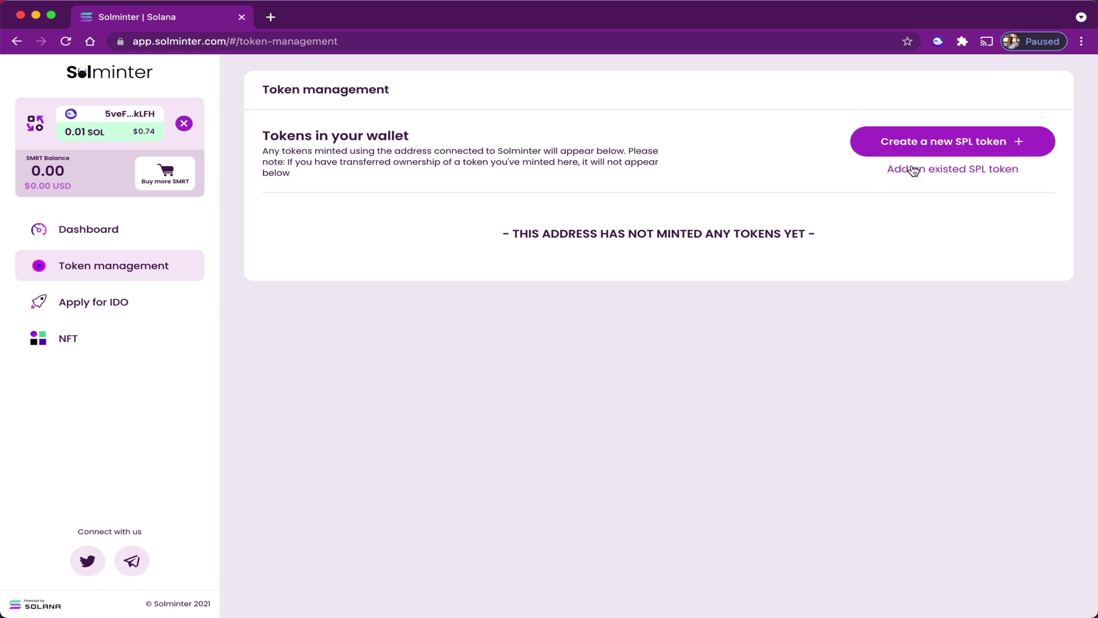
Create the SPL token 'Caribbean Crypto Tips' (CCT) with 9 decimals and approve it in Phantom.
left_click(960, 142)
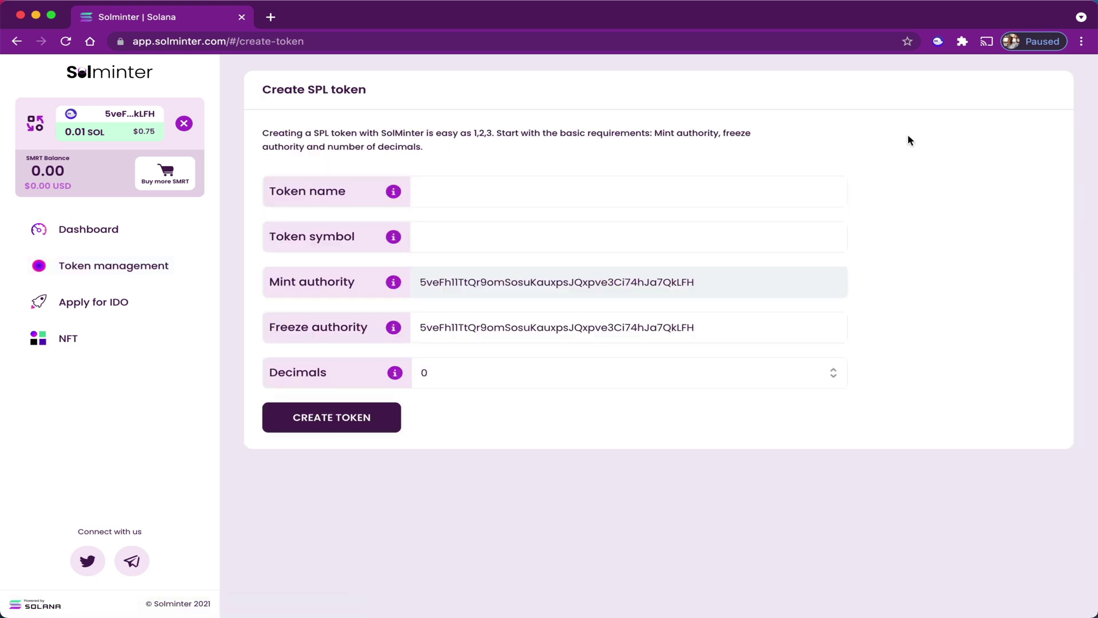
type("Caribbean Crypto Tips")
left_click(565, 227)
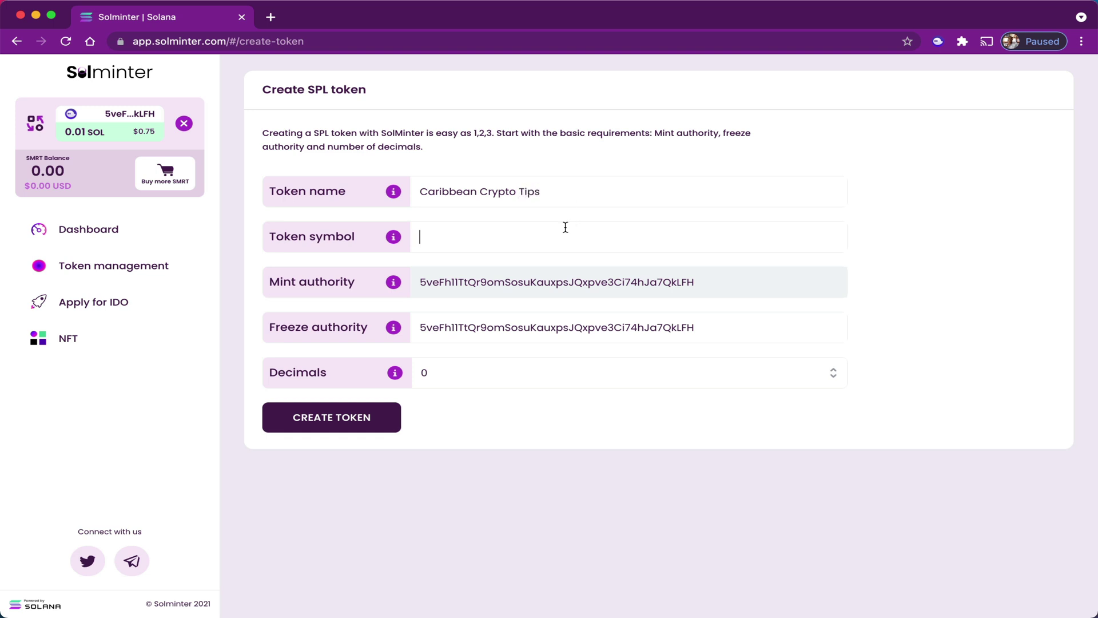
type("CCT")
left_click(493, 371)
scroll(445, 504, "down", 2)
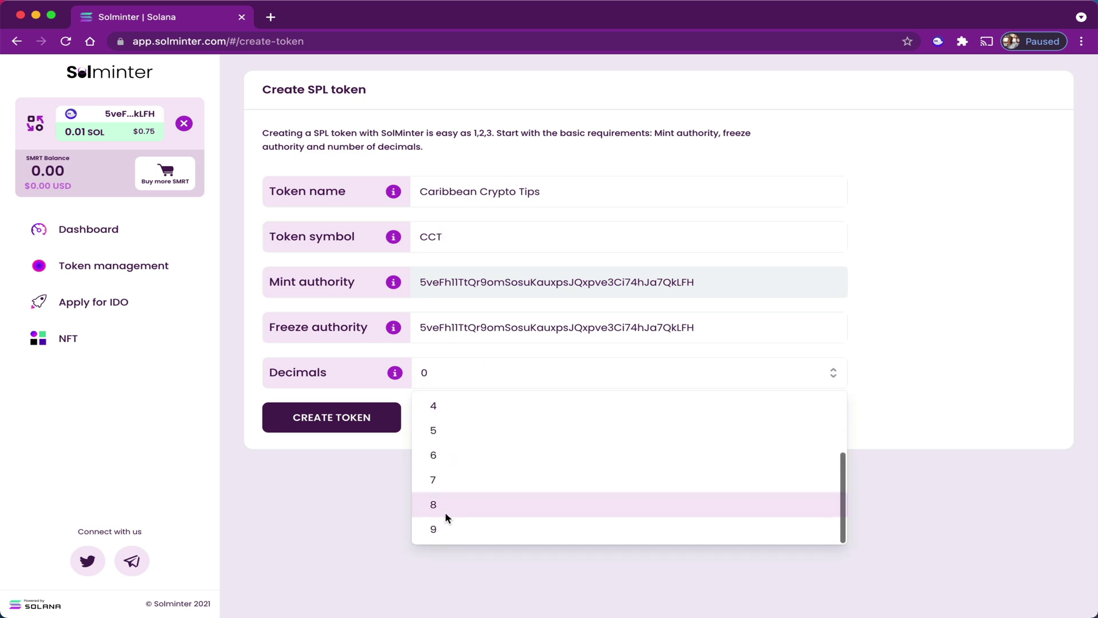
left_click(445, 529)
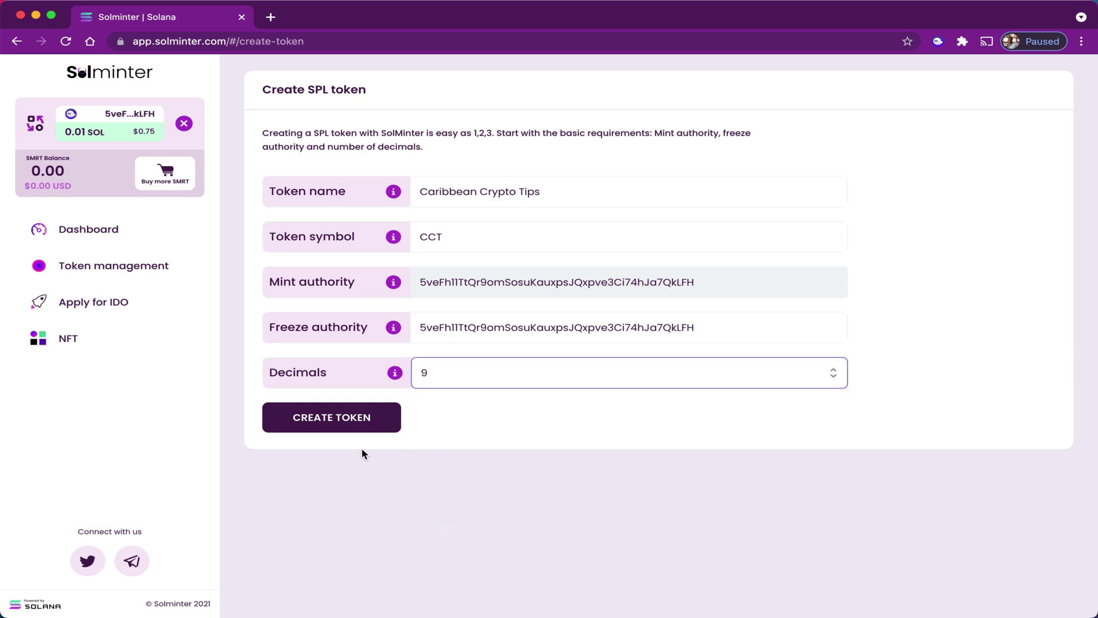
left_click(337, 420)
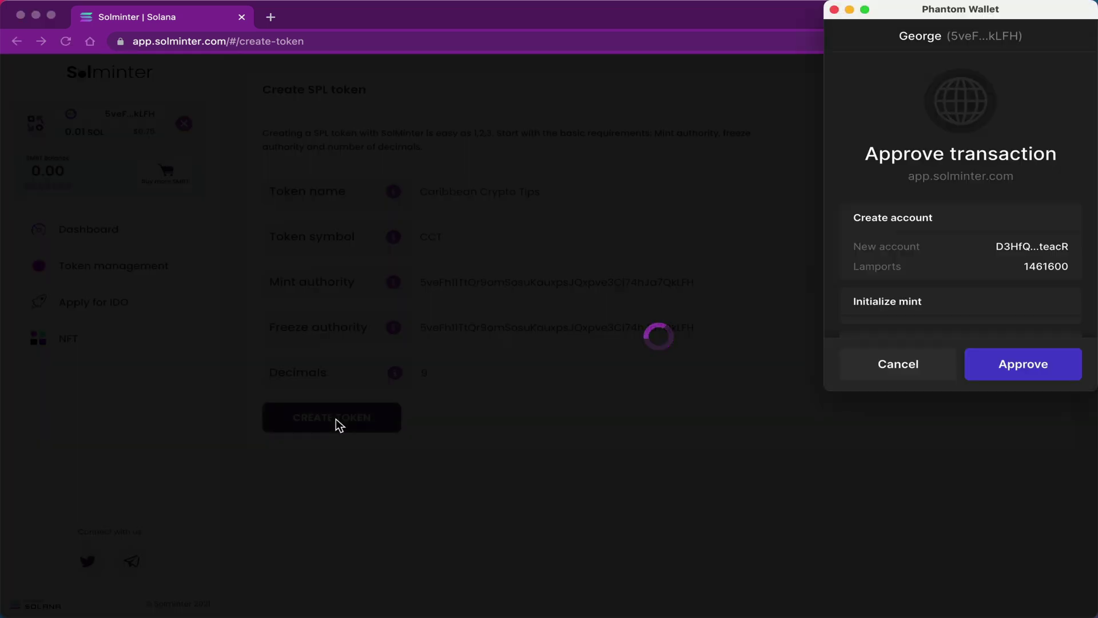
left_click(1027, 366)
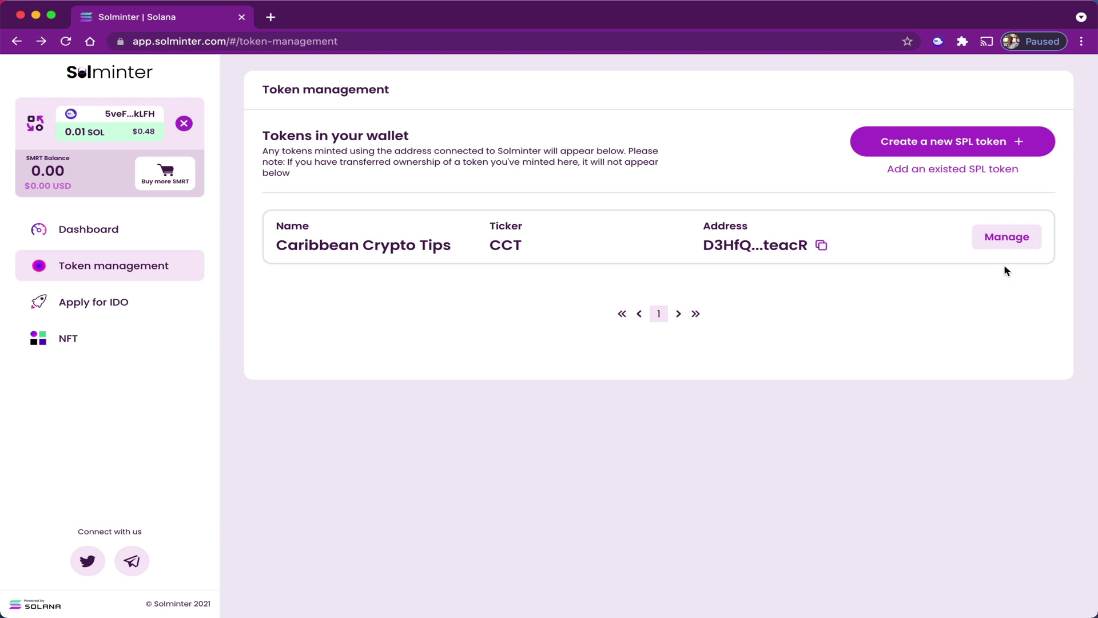
Open the Customize page for the Caribbean Crypto Tips token from its Manage options.
left_click(1006, 238)
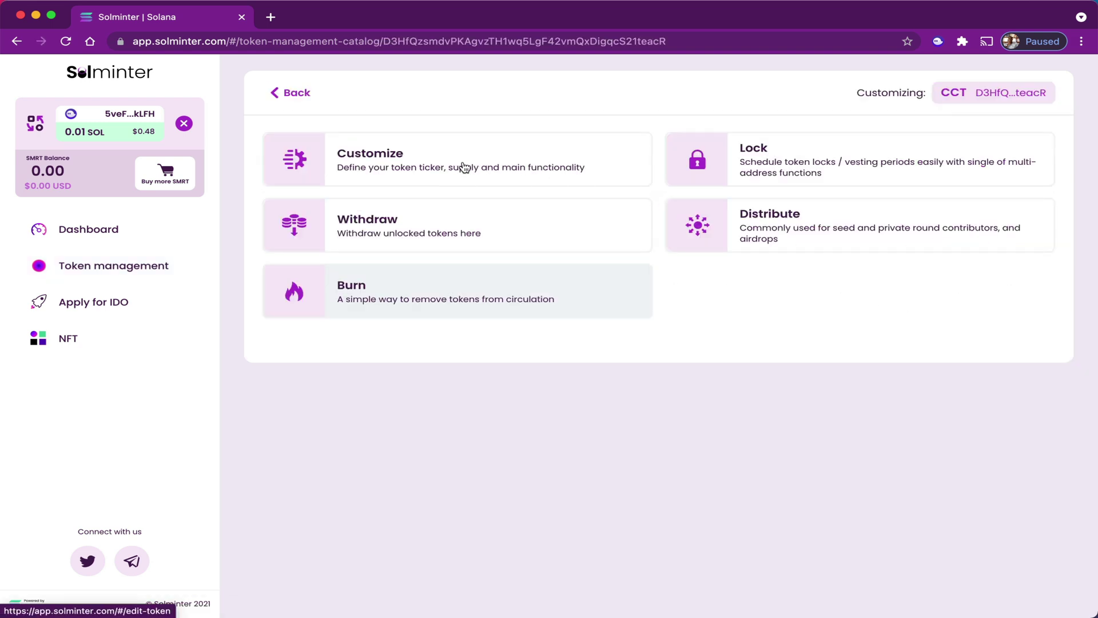
left_click(443, 160)
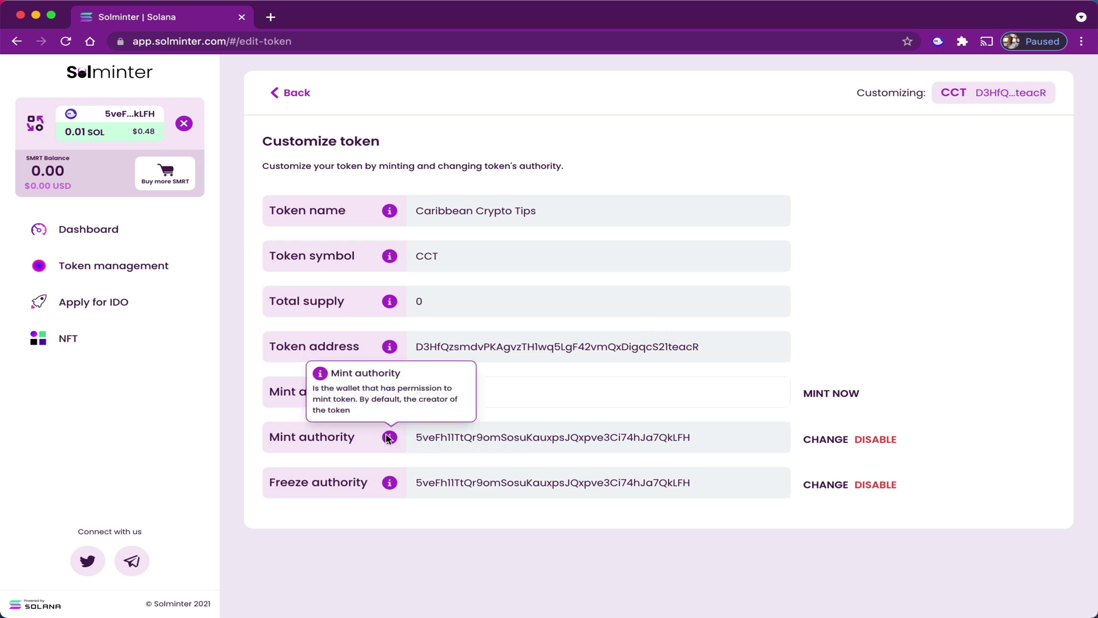
mouse_move(392, 486)
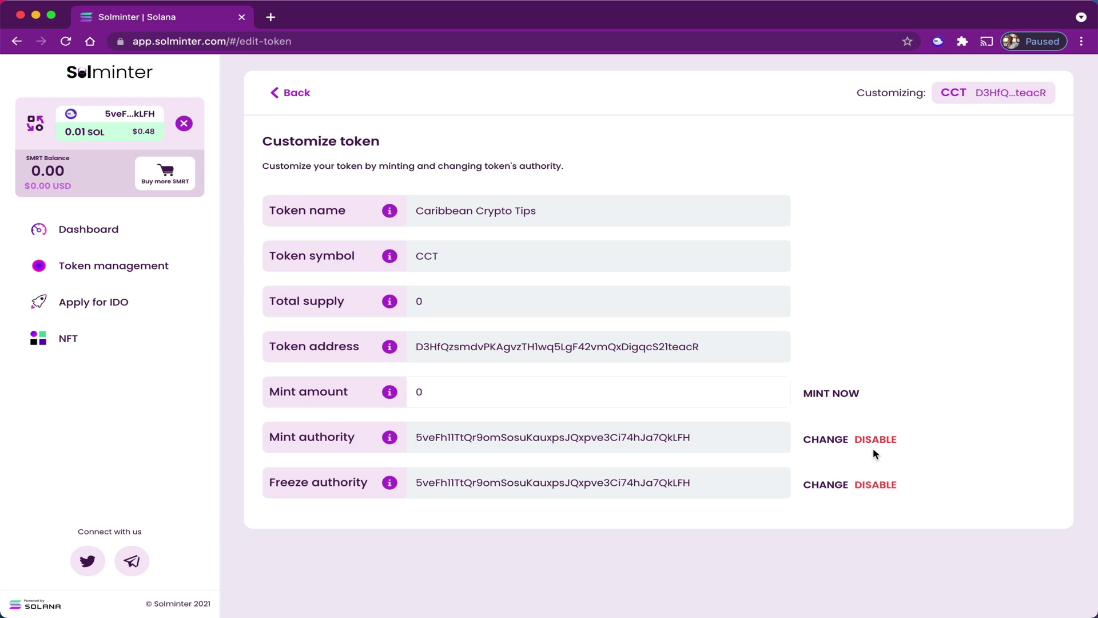
Mint 246,565,886 CCT tokens and approve the transaction in Phantom.
left_click(501, 391)
key("BackSpace")
type("246,565")
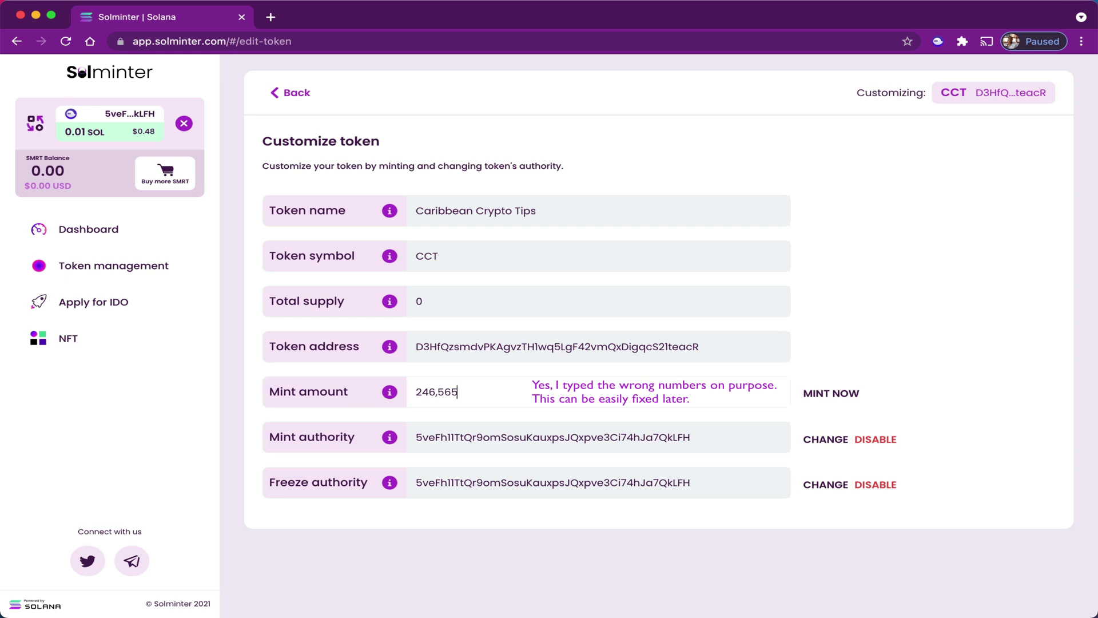
type(",886")
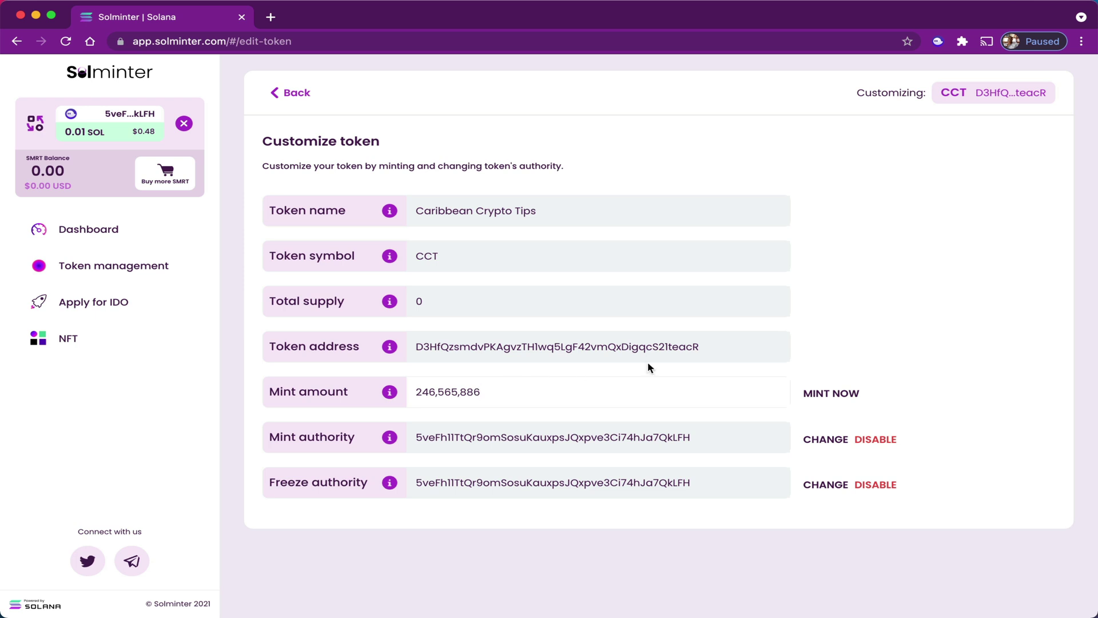
left_click(831, 394)
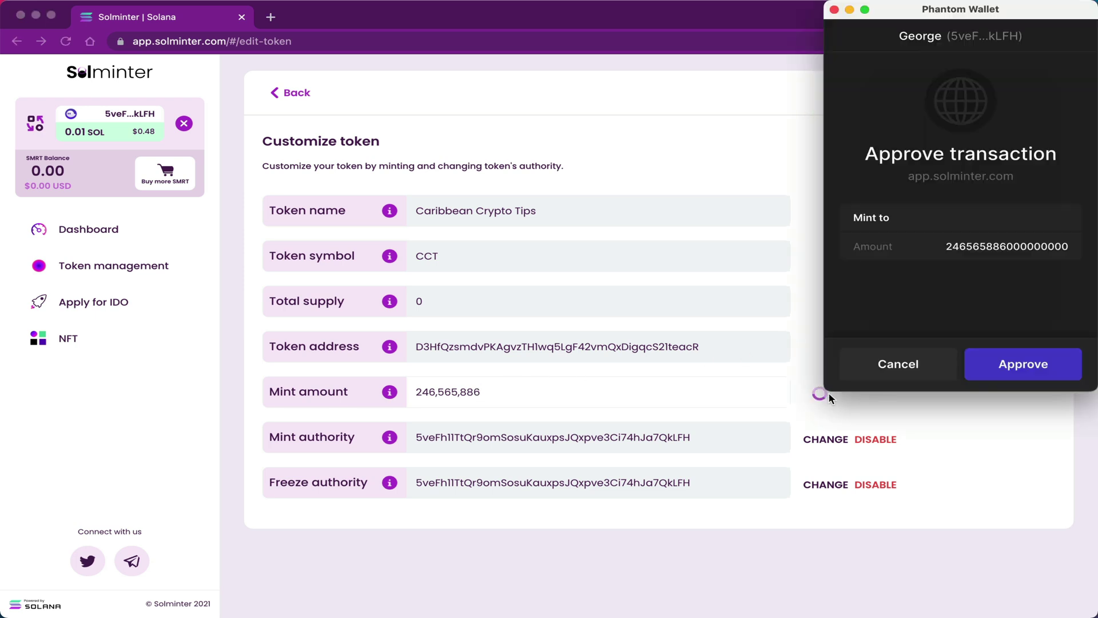
left_click(1024, 366)
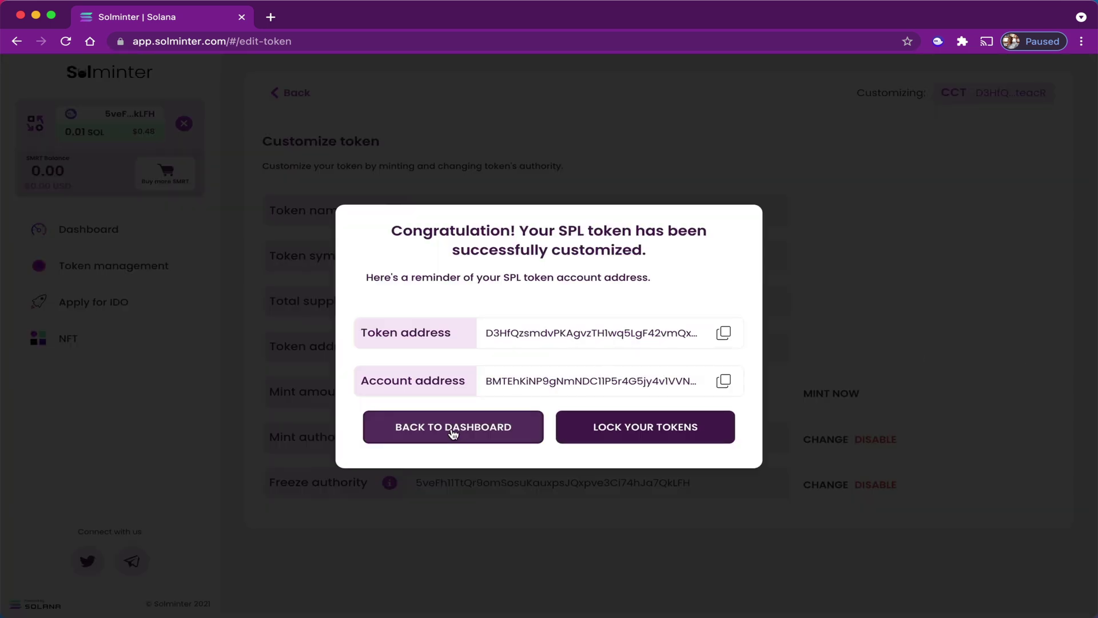
Return to the dashboard and reopen the CCT token's Customize page through Token management.
left_click(449, 430)
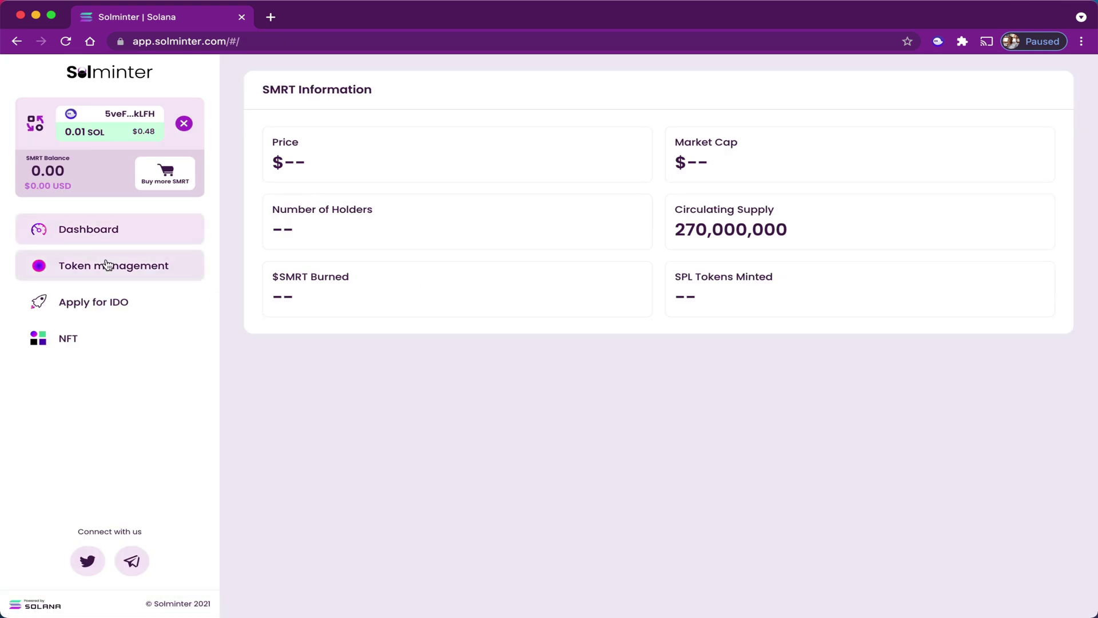
left_click(127, 266)
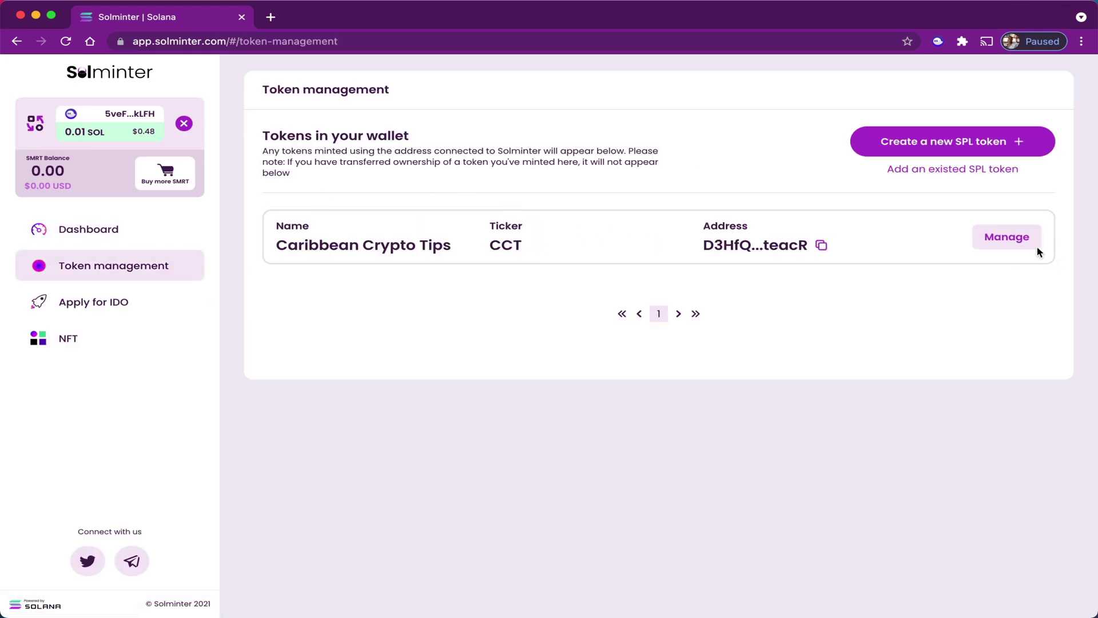
left_click(1010, 239)
left_click(464, 156)
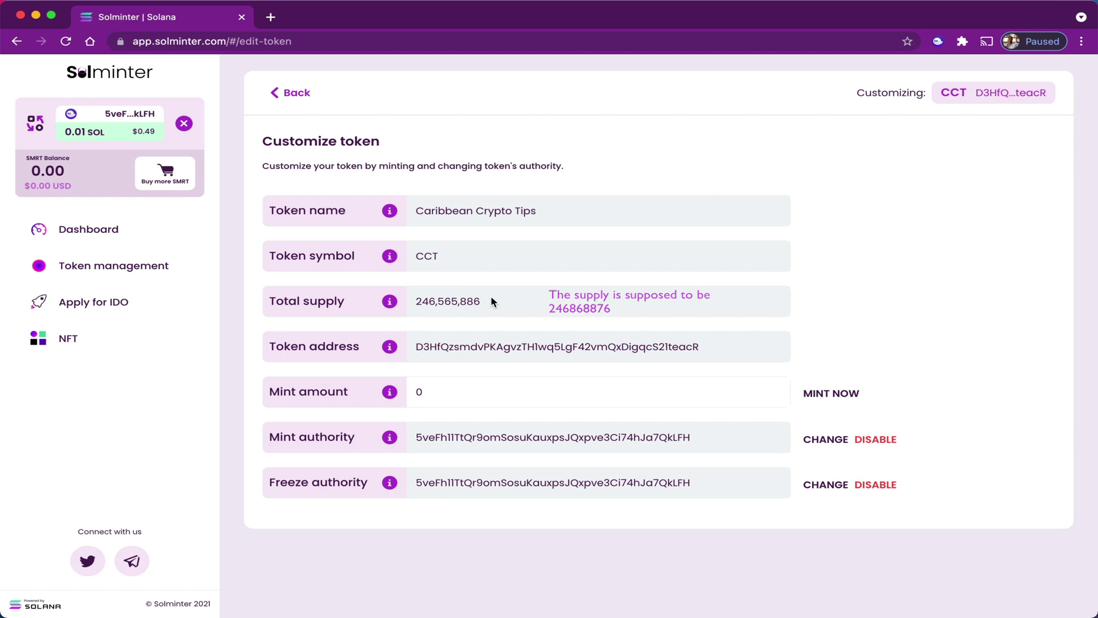
Mint an additional 303,000 CCT, raising the total supply to 246,868,886.
left_click(434, 388)
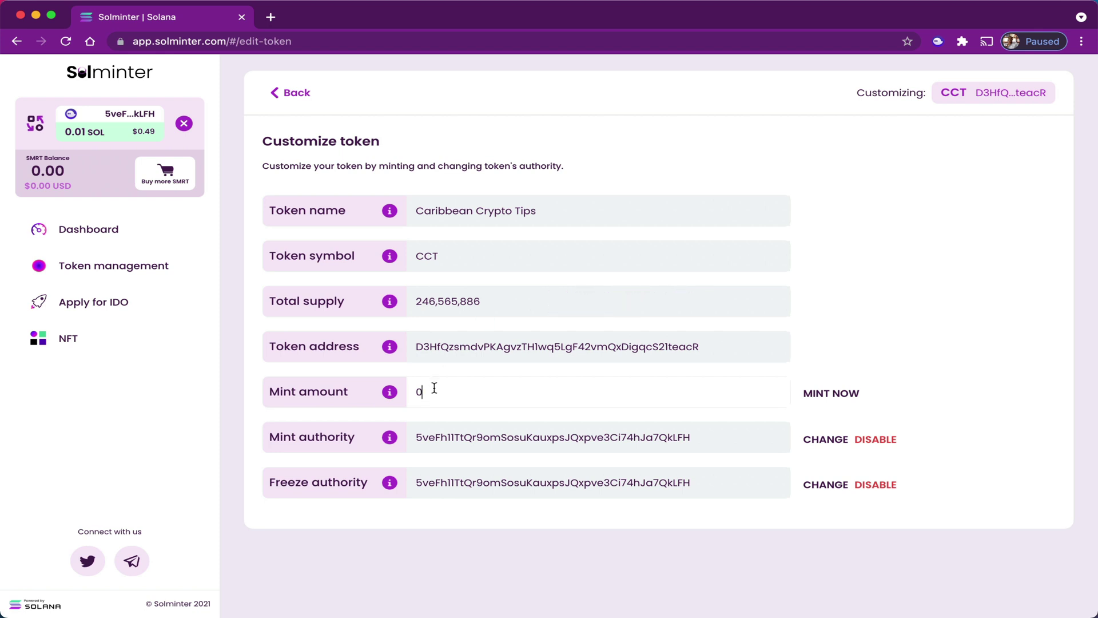
key("BackSpace")
type("303,000")
left_click(829, 394)
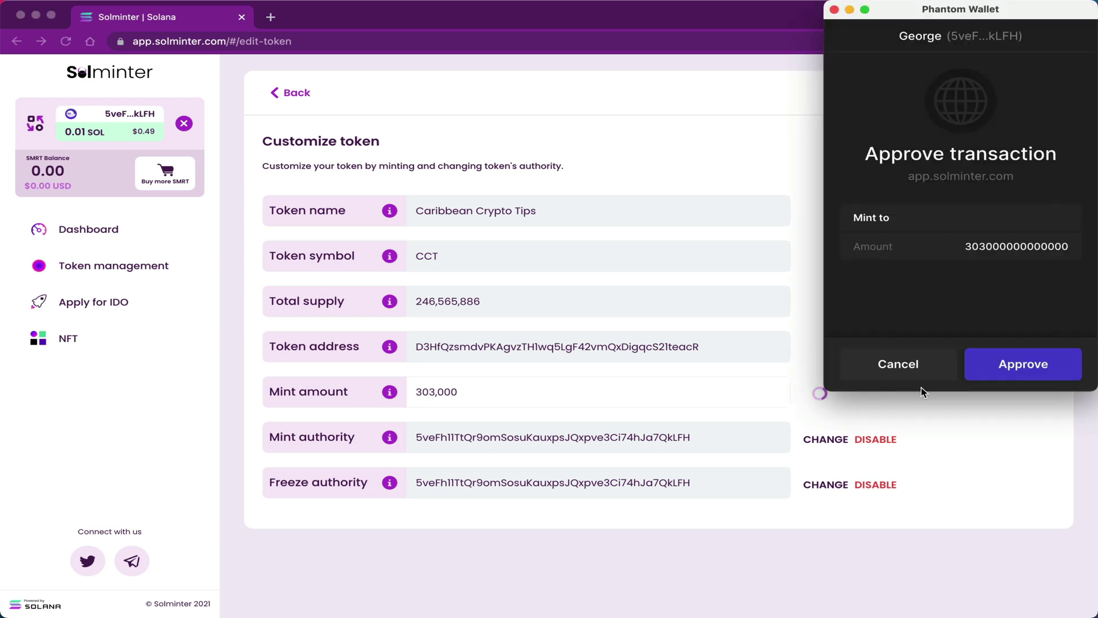
left_click(1012, 366)
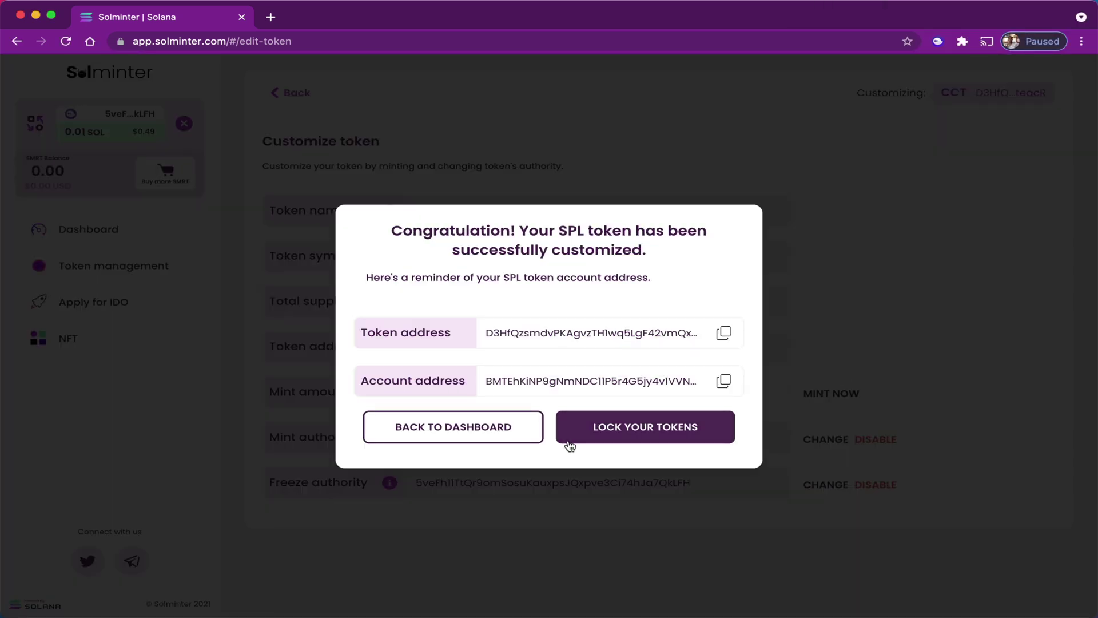
left_click(461, 429)
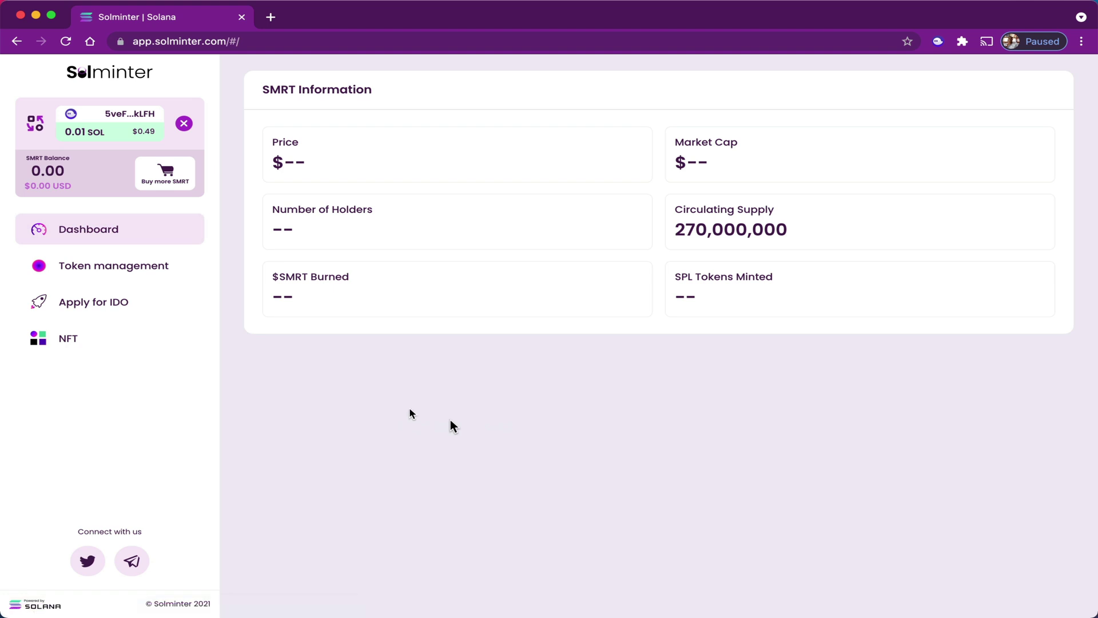
Open CCT's management options, review its Customize details, then go back.
left_click(107, 277)
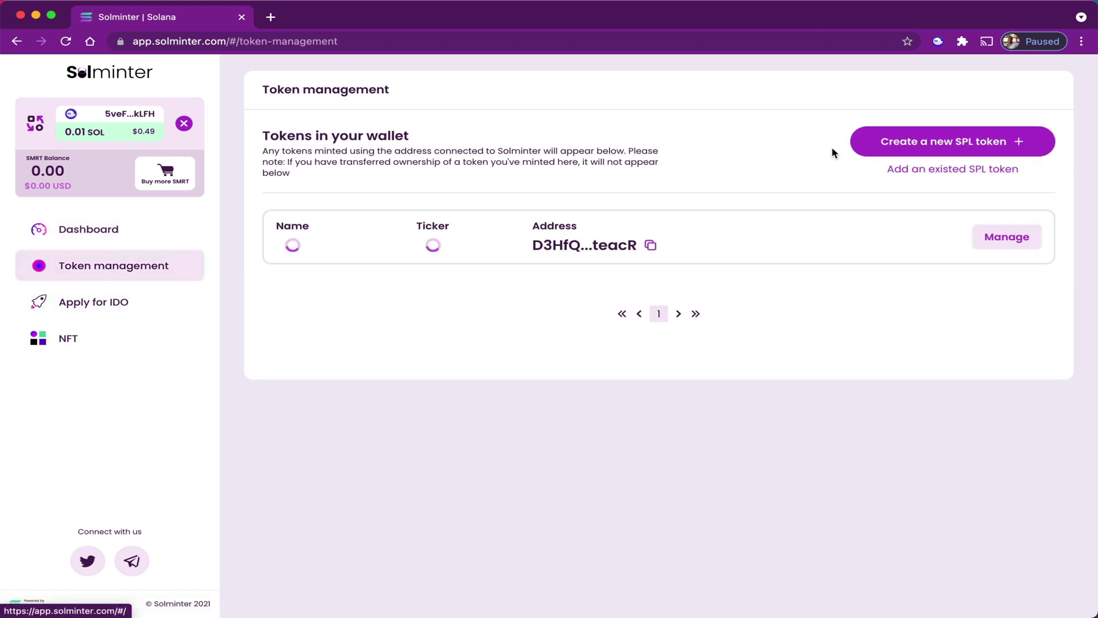
left_click(939, 235)
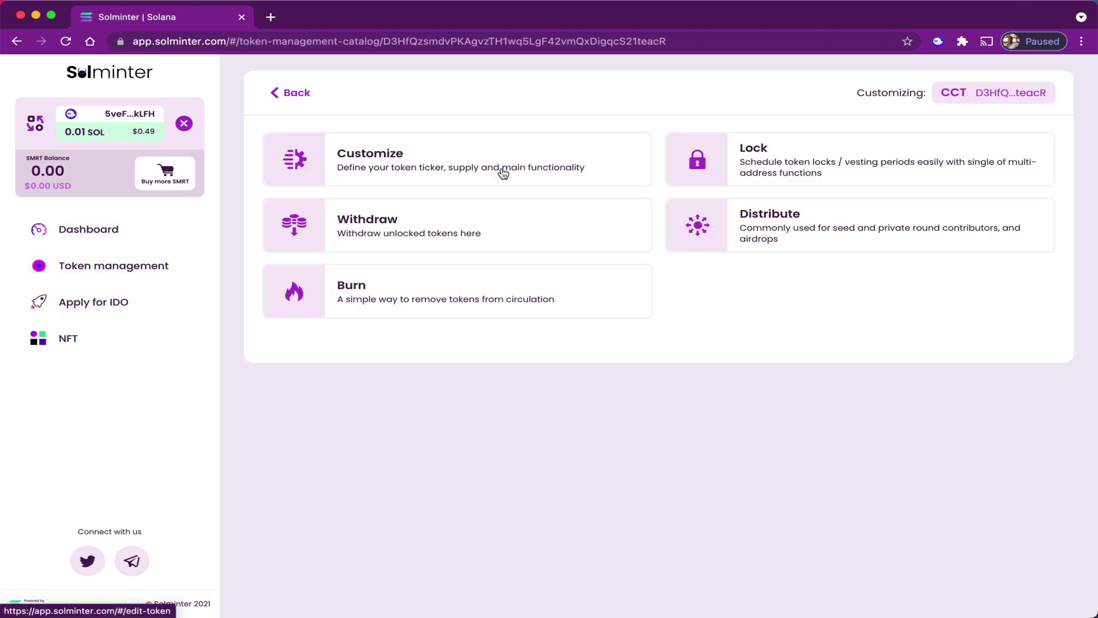
left_click(460, 169)
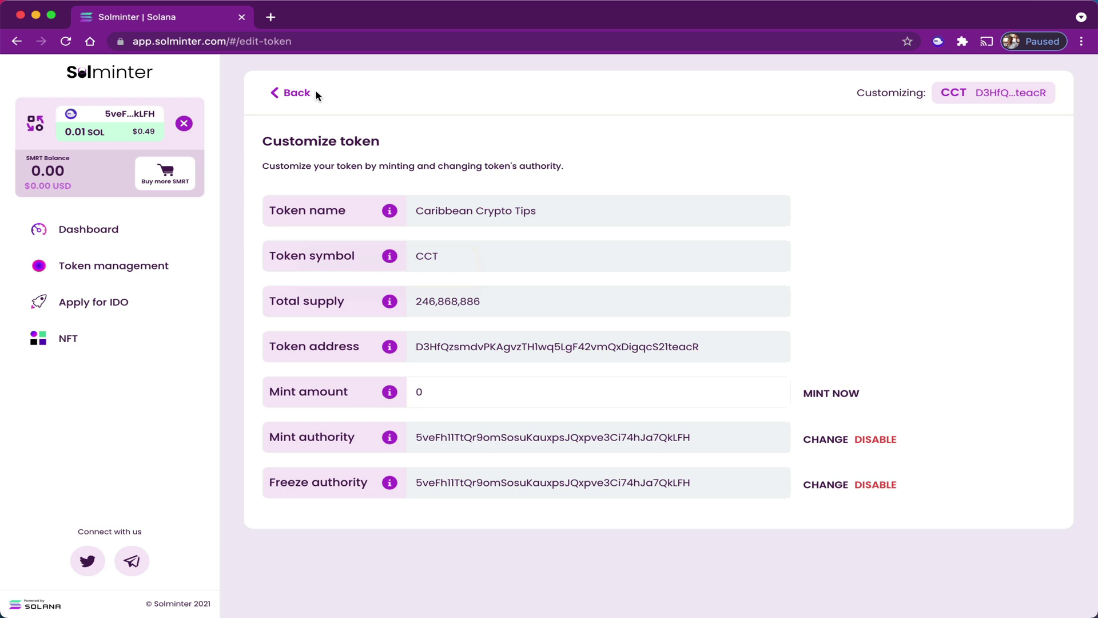
left_click(289, 93)
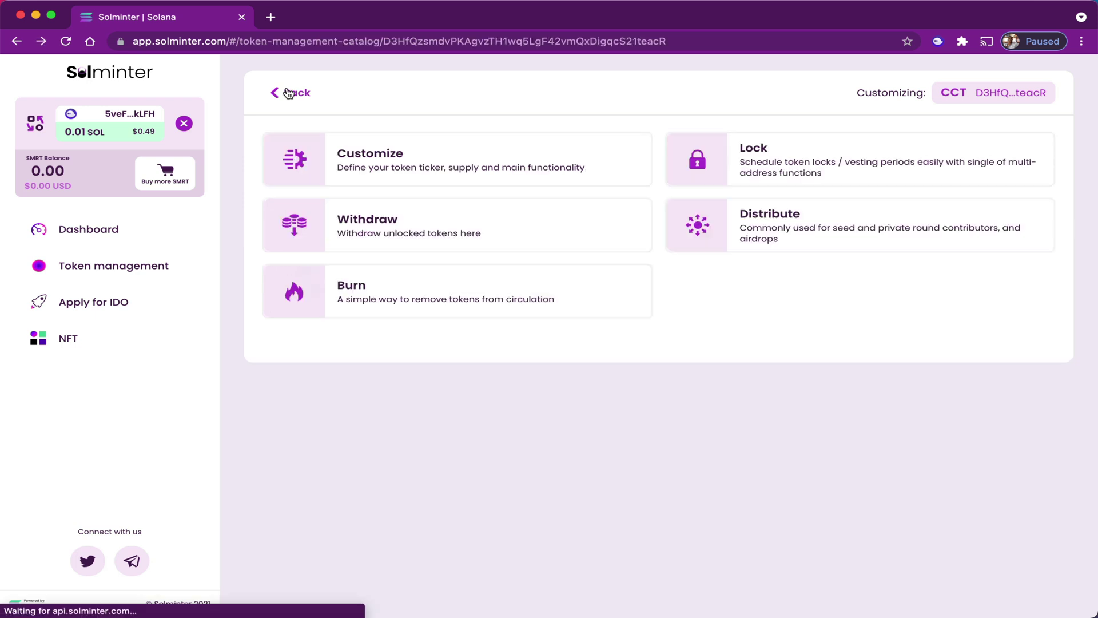
Burn 10 CCT with Phantom approval, then return to token management.
left_click(430, 290)
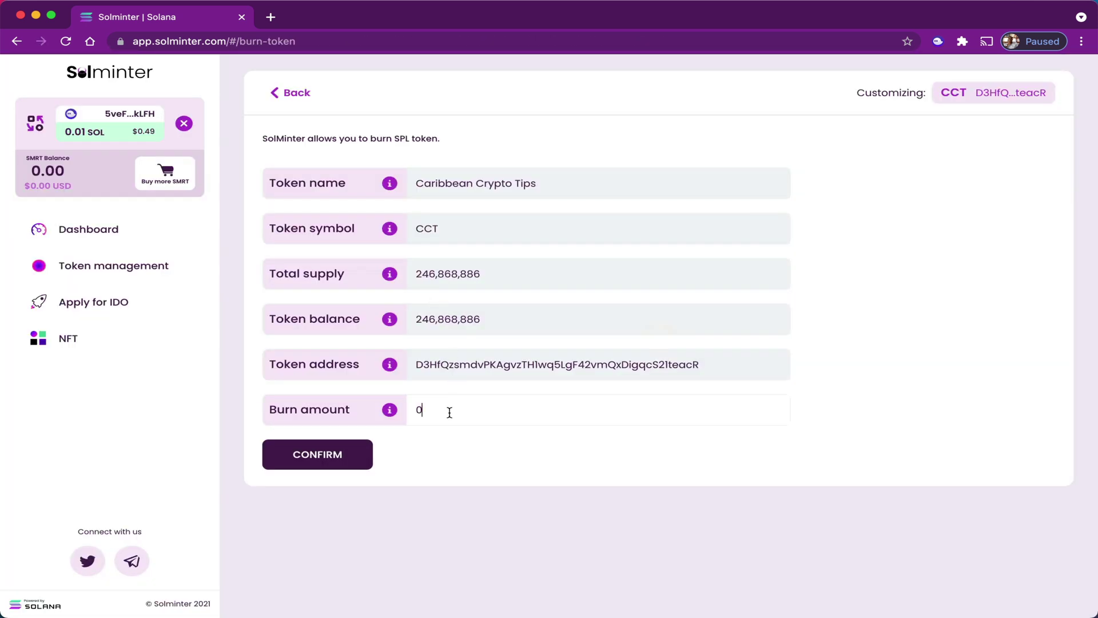
key("BackSpace")
type("10")
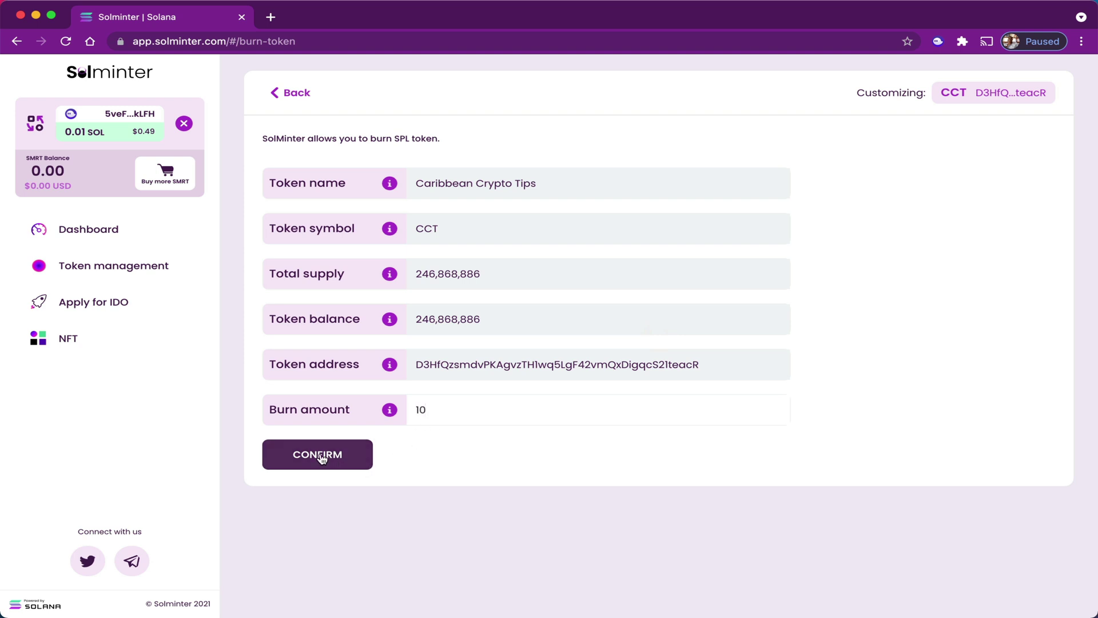
left_click(320, 453)
left_click(1045, 366)
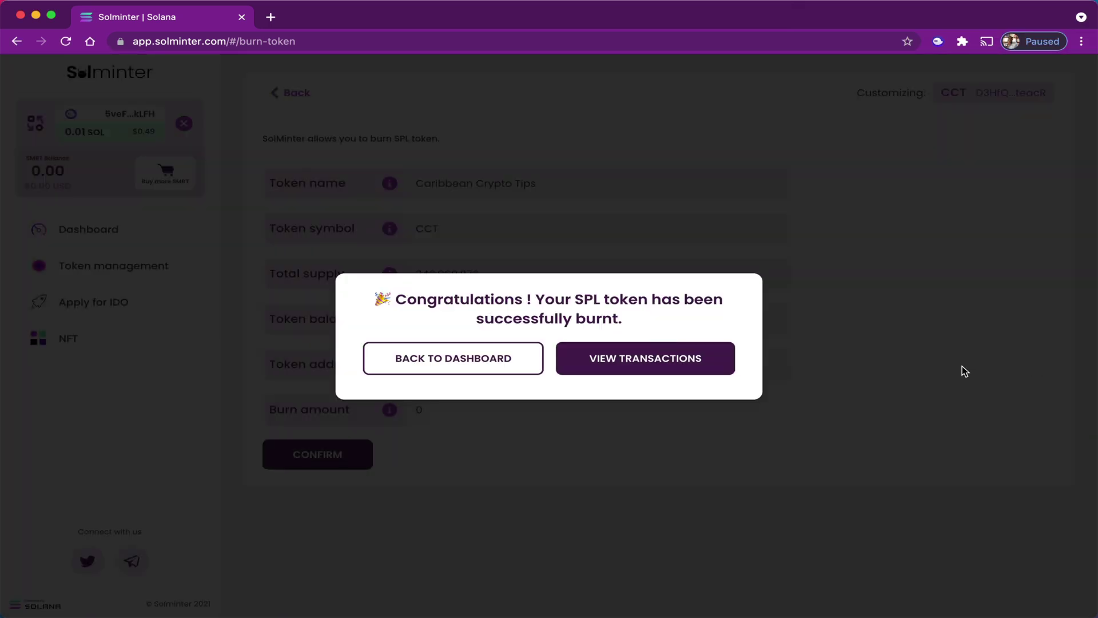
left_click(484, 357)
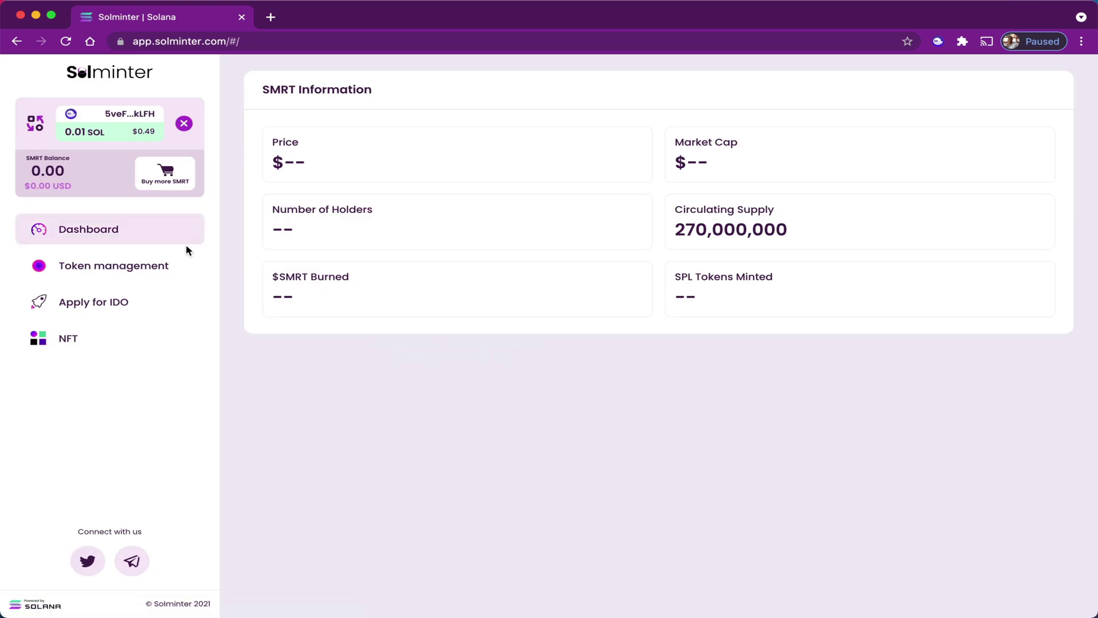
left_click(150, 276)
Open CCT's Customize details showing 246,868,876 supply, alongside the Phantom wallet.
left_click(980, 236)
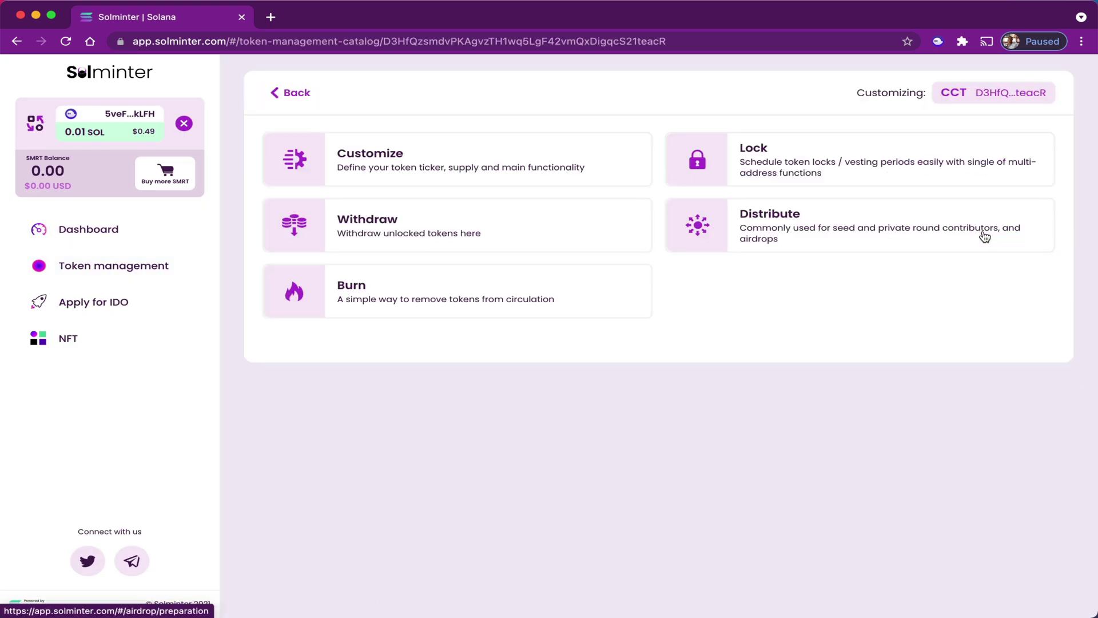
left_click(478, 156)
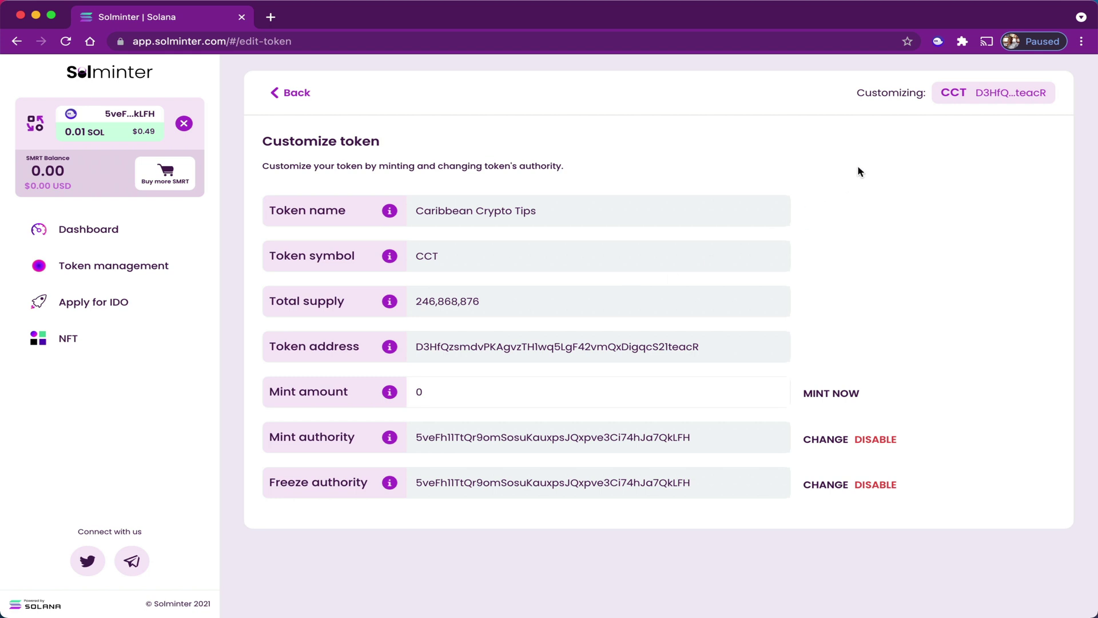
left_click(938, 41)
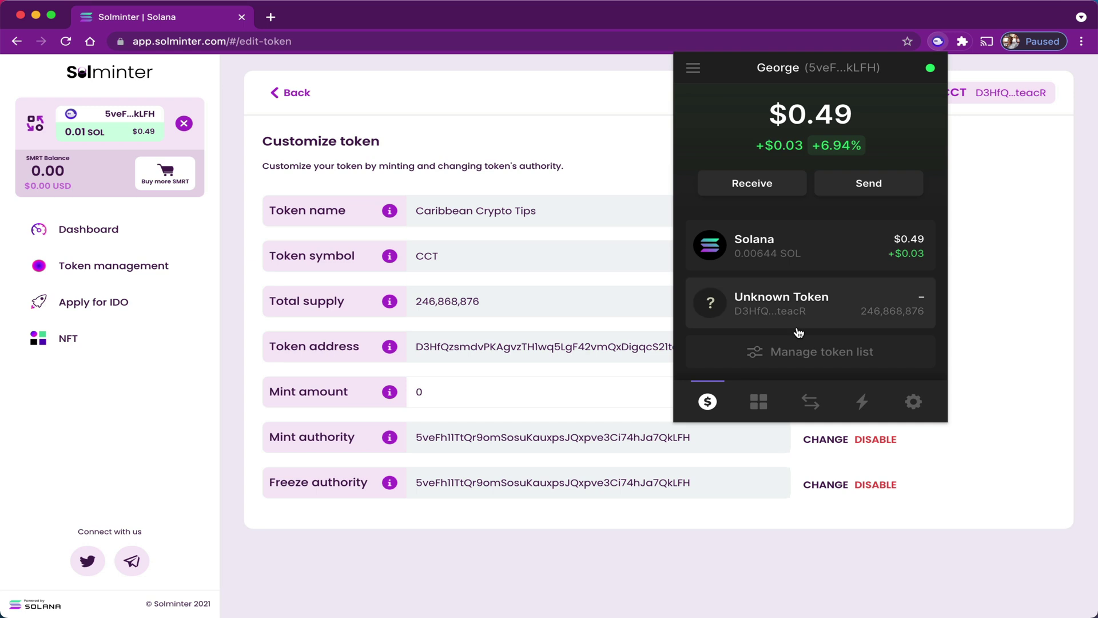
Edit the unknown token's metadata to name 'Caribbean Crypto Tips', symbol 'CCT', and save.
left_click(842, 317)
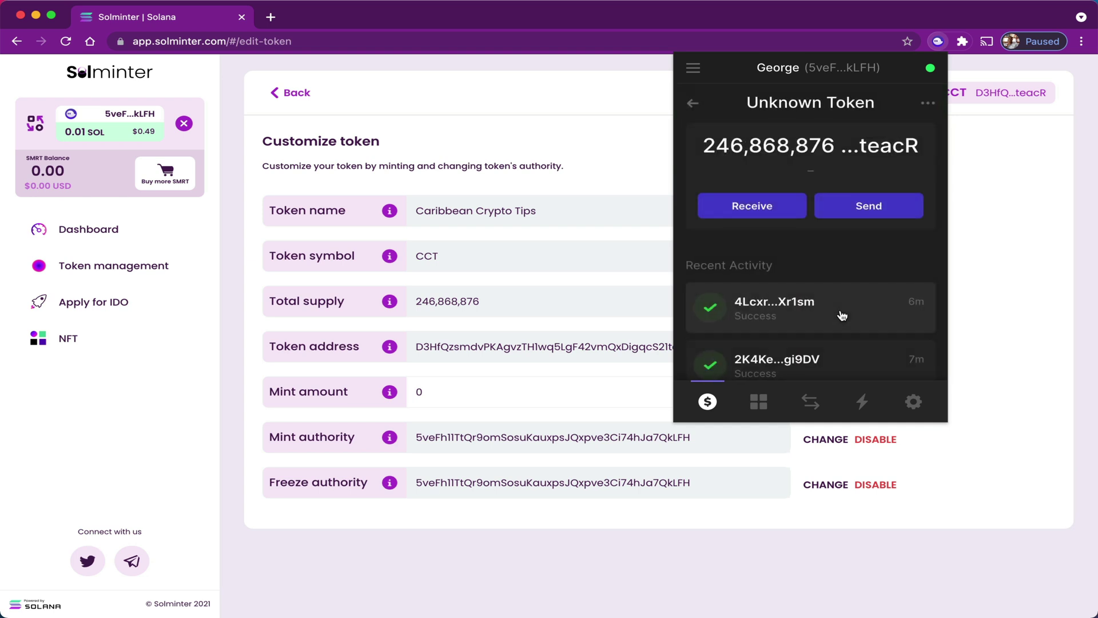
left_click(927, 103)
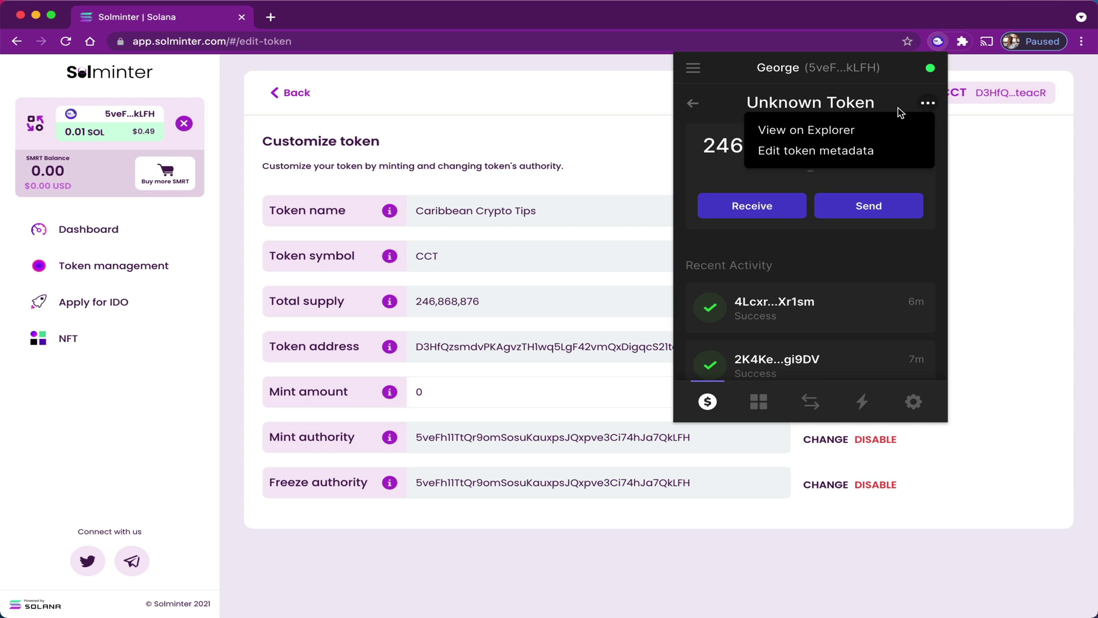
left_click(789, 152)
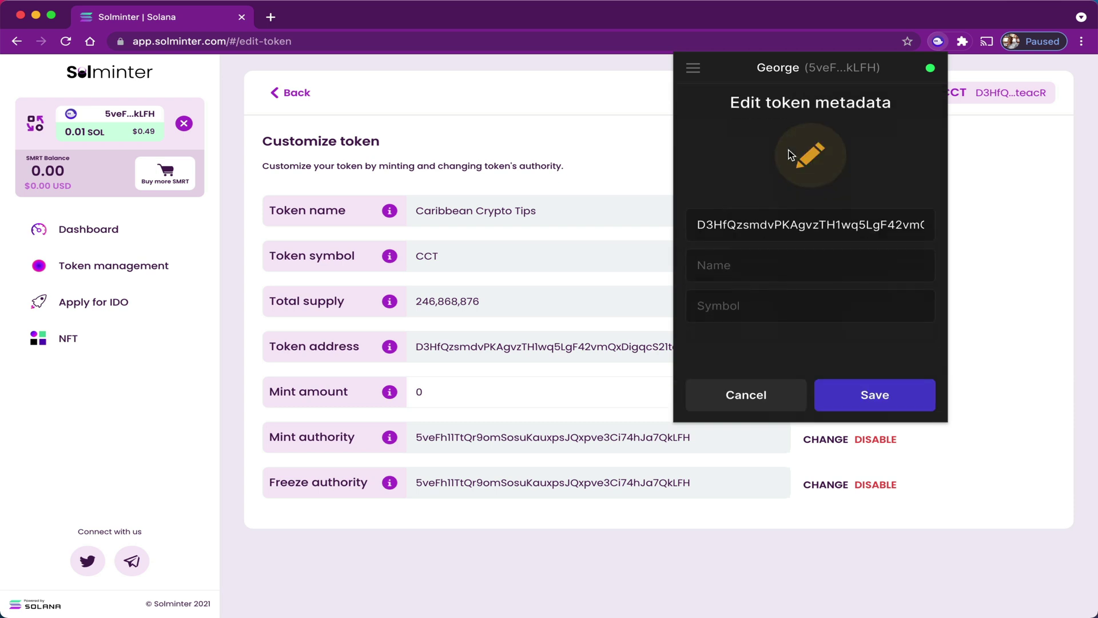
left_click(739, 272)
type("Caribbean Crypto ")
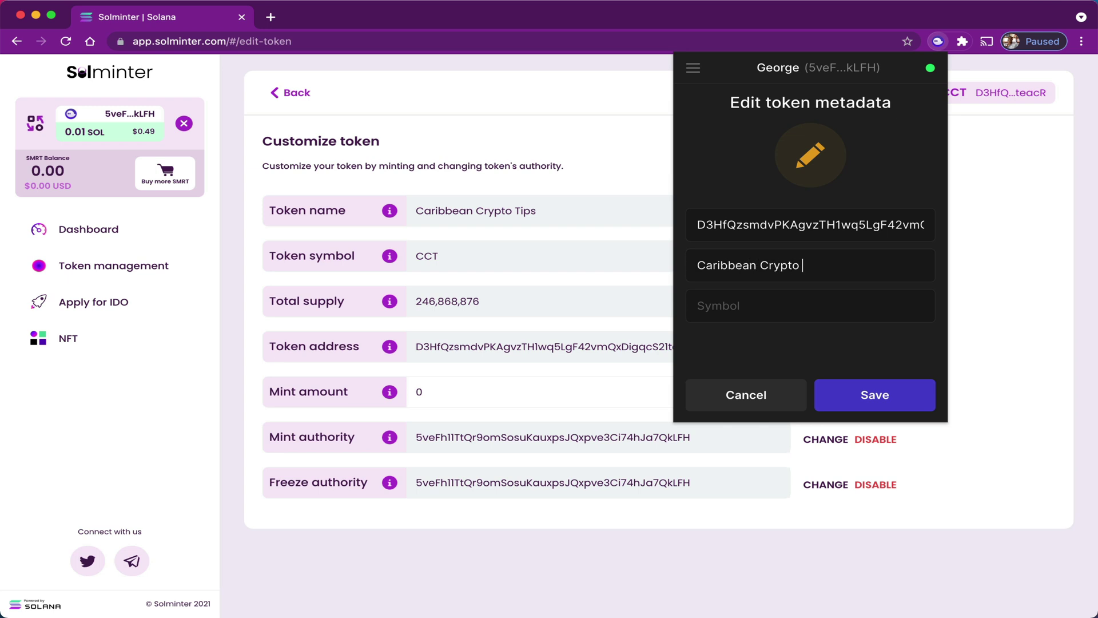
type("Tips")
type("CCT")
left_click(867, 395)
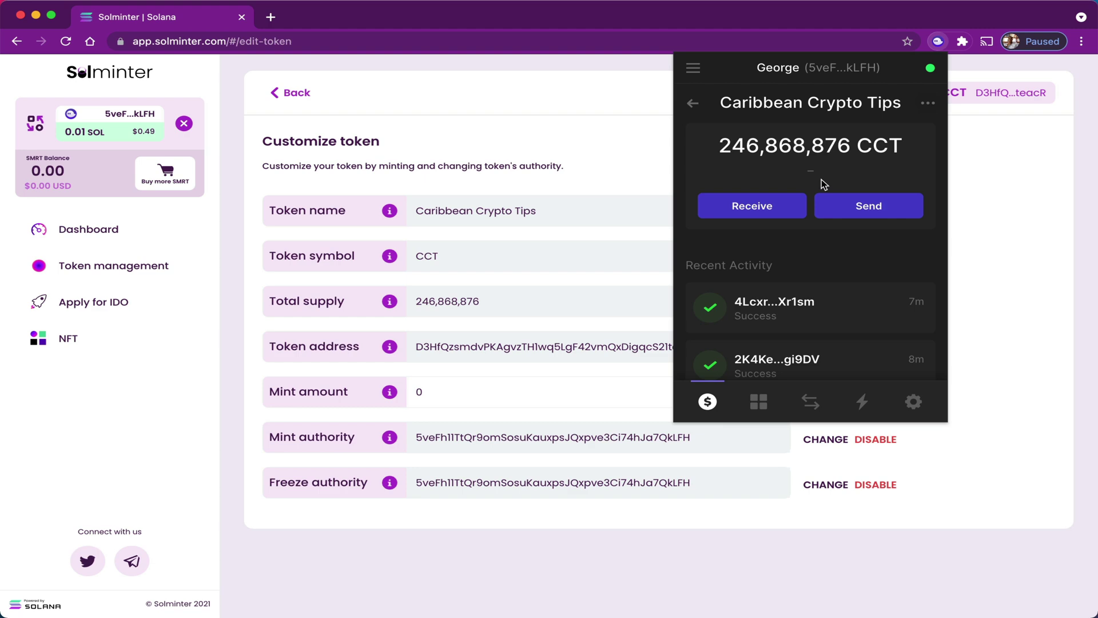
Go back in the browser, switch Phantom to the second account, and copy its address.
key("super+Left")
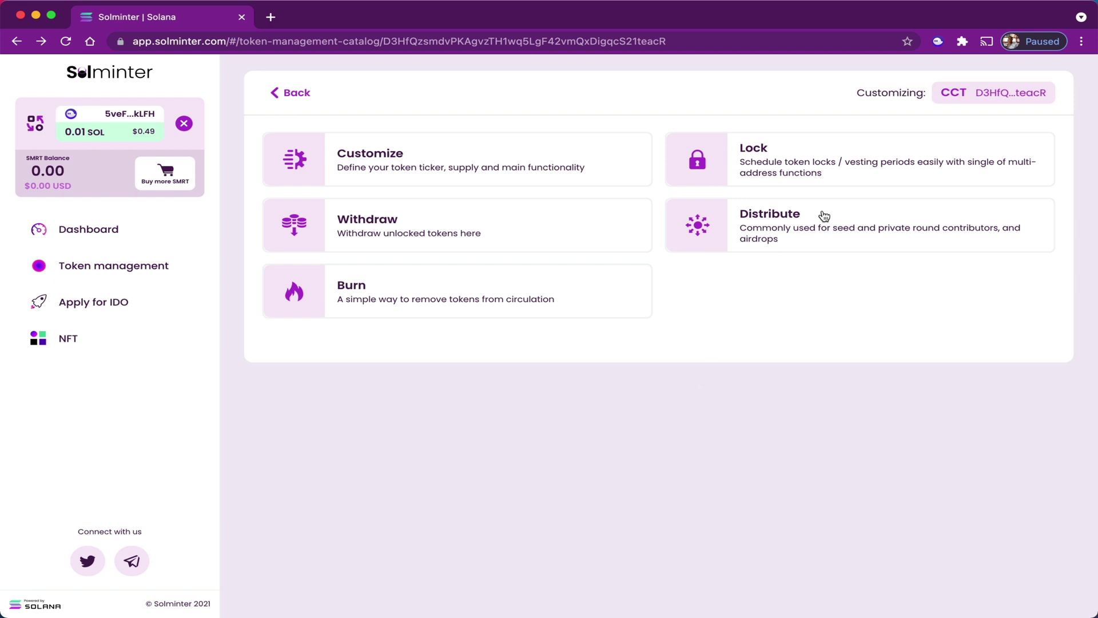
left_click(938, 42)
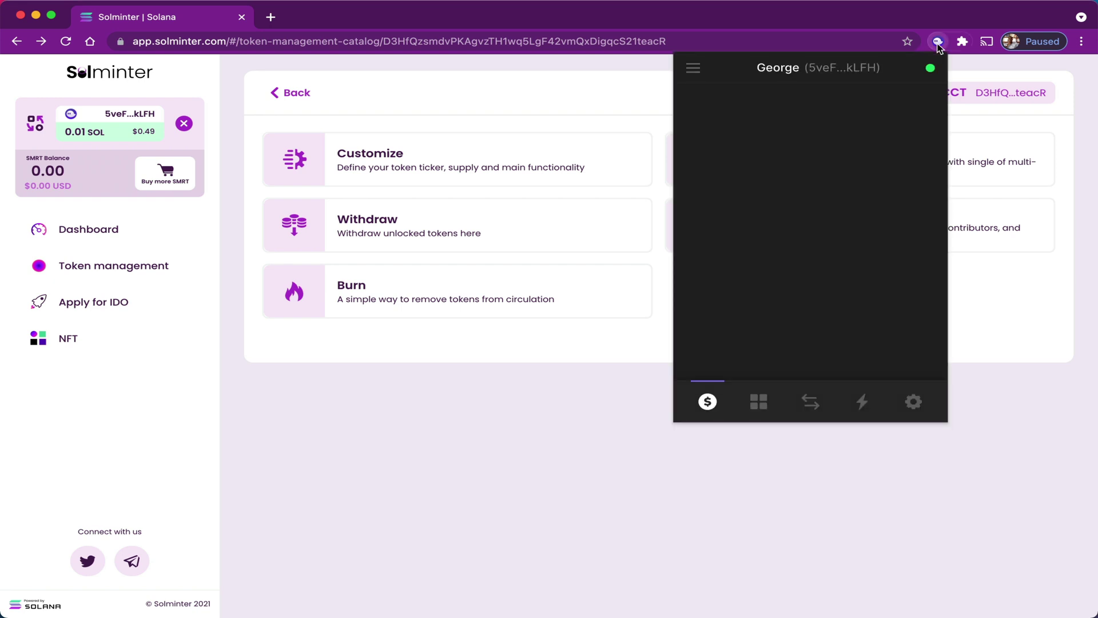
left_click(693, 68)
left_click(712, 123)
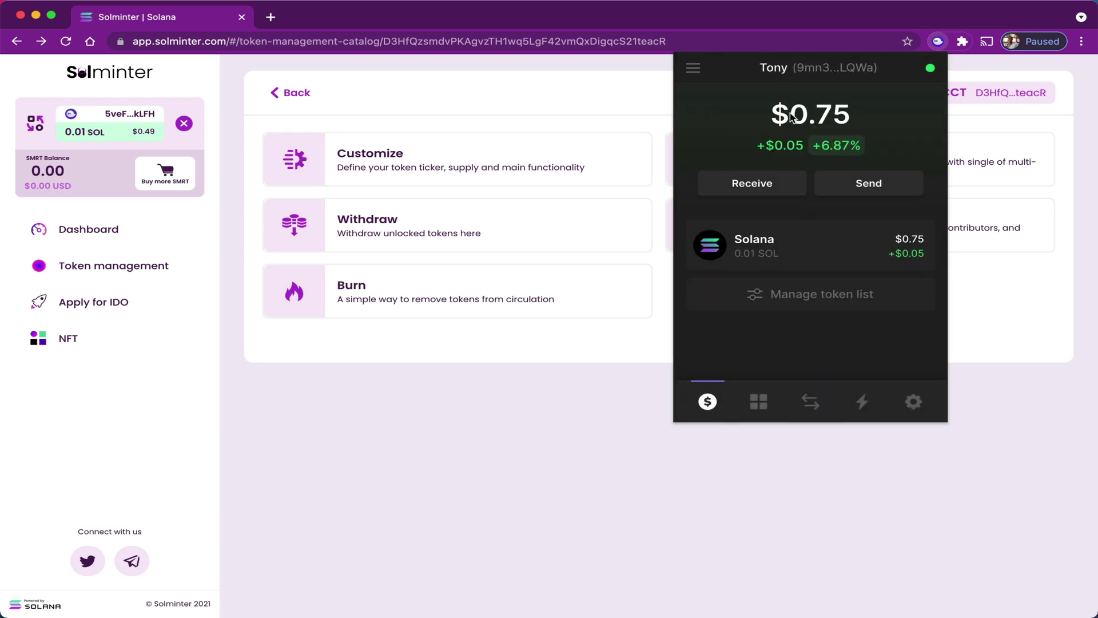
left_click(822, 69)
From the first account, send 10 Caribbean Crypto Tips to the copied second-account address.
left_click(694, 70)
left_click(722, 98)
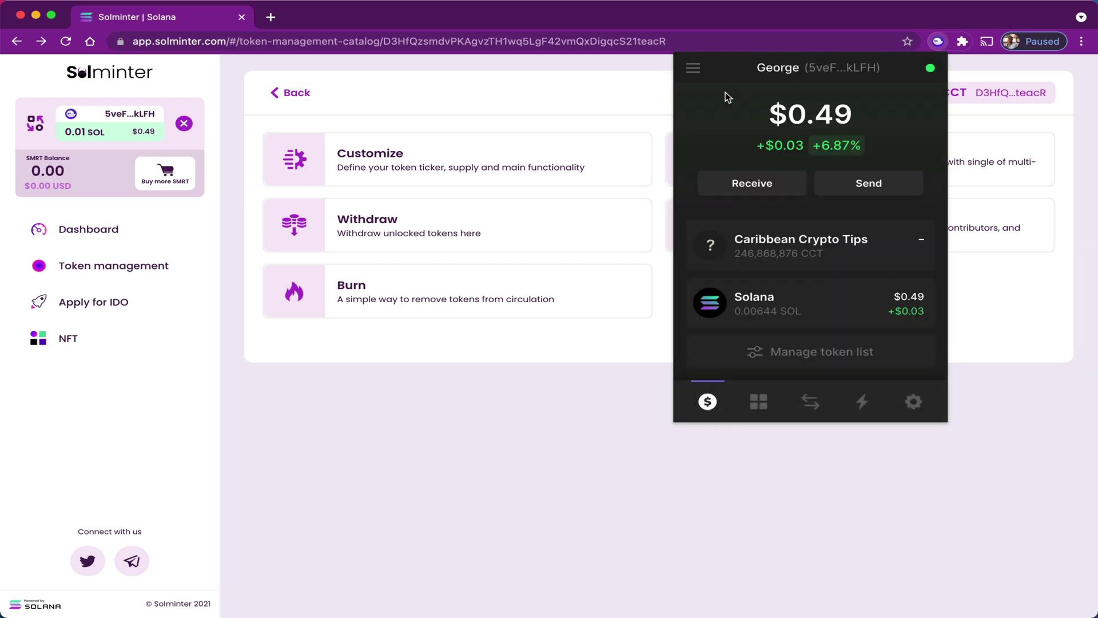
left_click(798, 247)
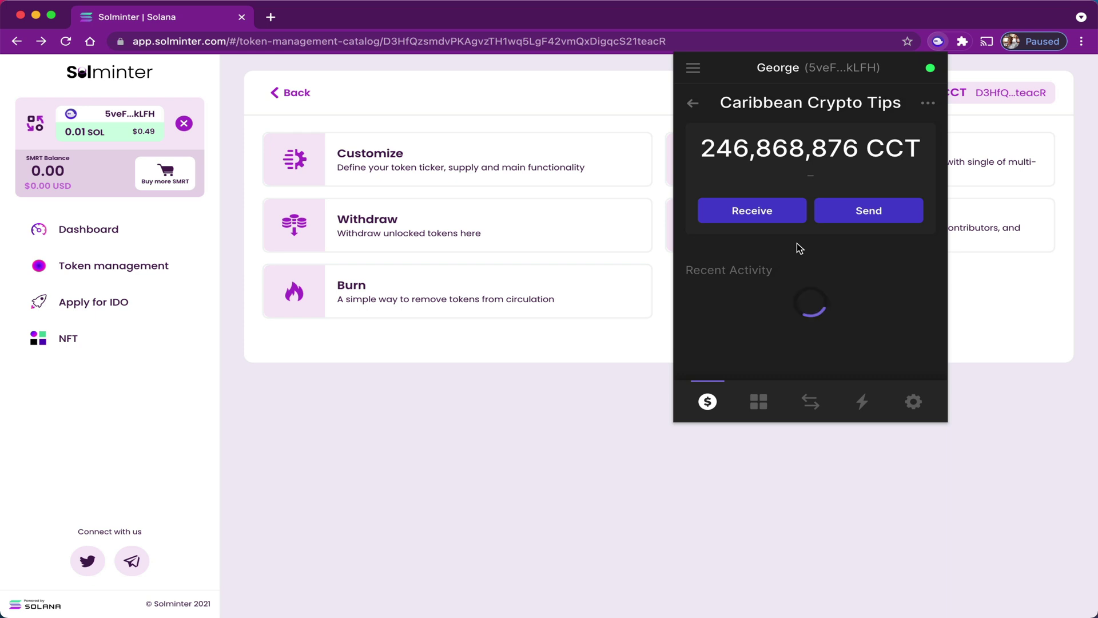
left_click(865, 212)
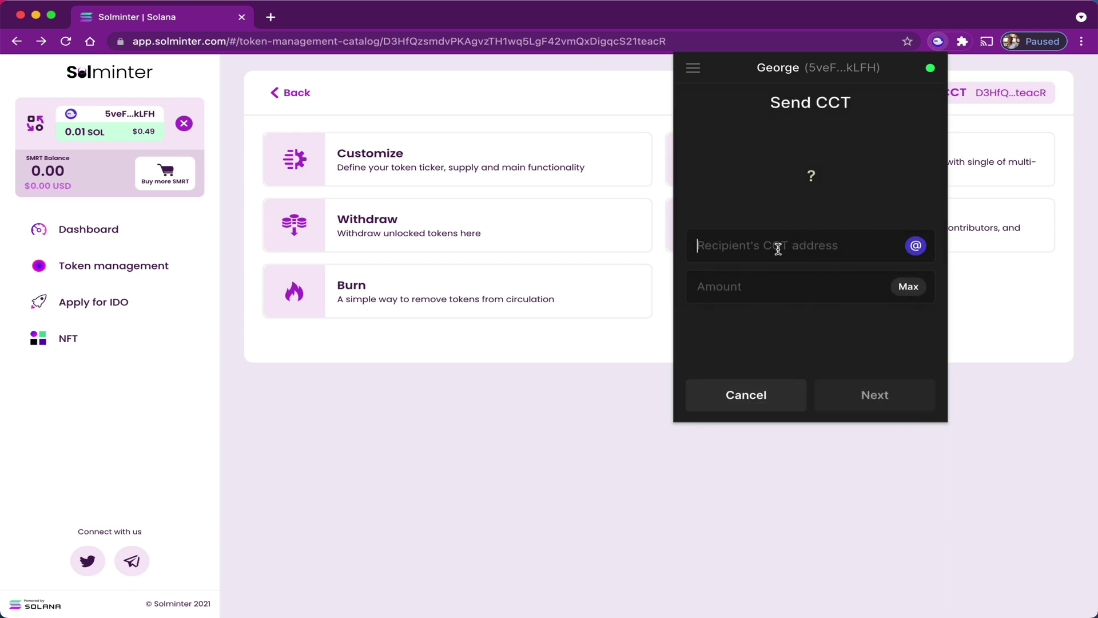
key("super+v")
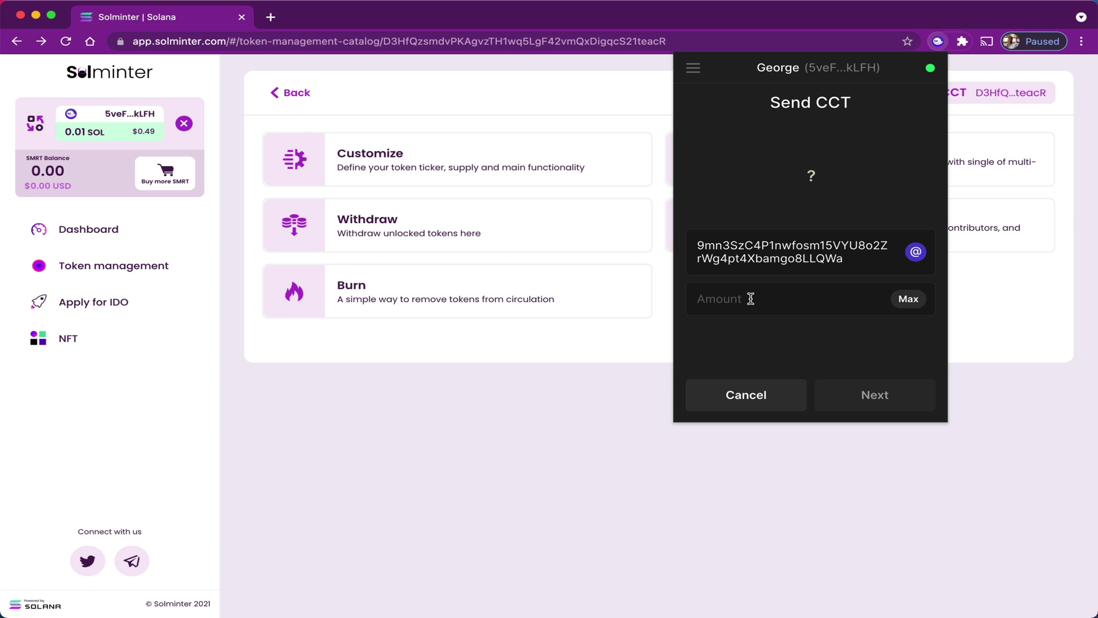
left_click(750, 299)
type("10")
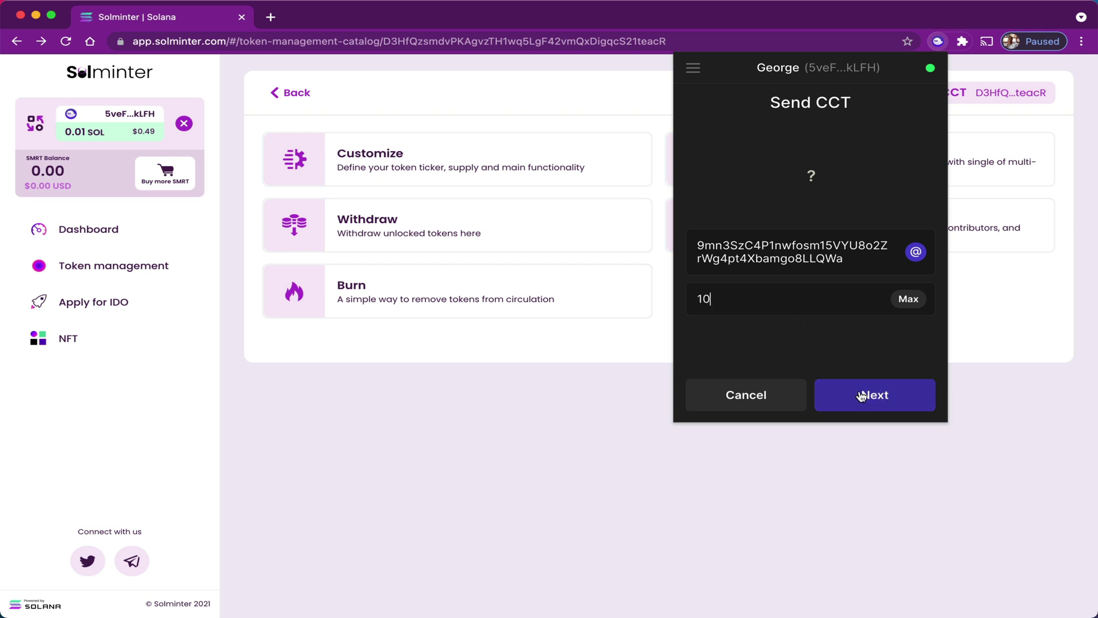
left_click(862, 396)
left_click(863, 395)
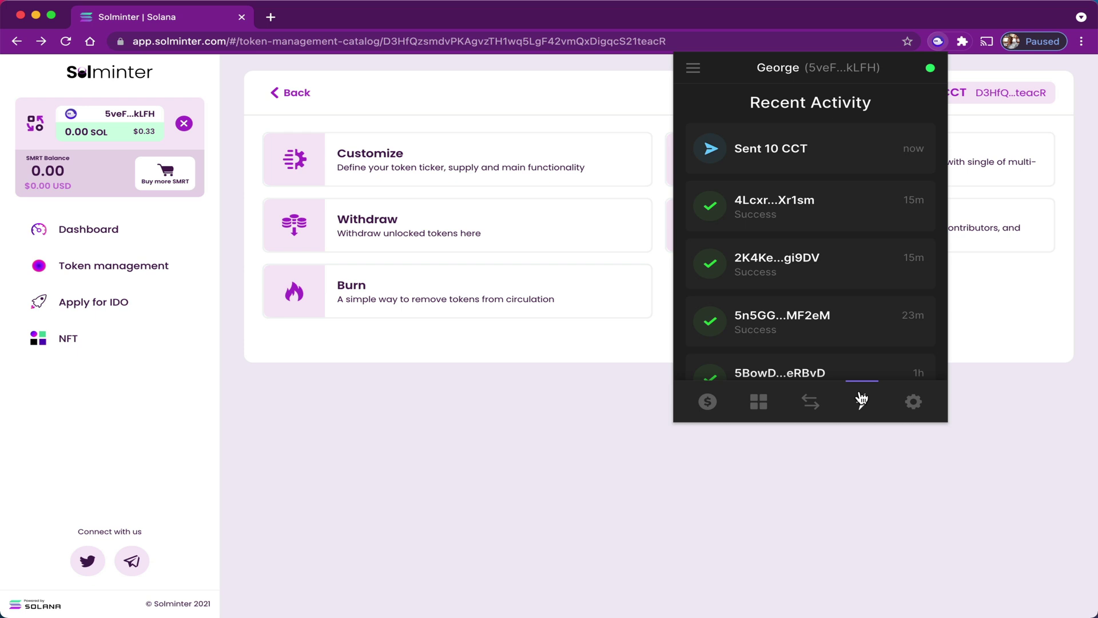
Switch Phantom to the second account to see the received 10 CCT.
left_click(707, 402)
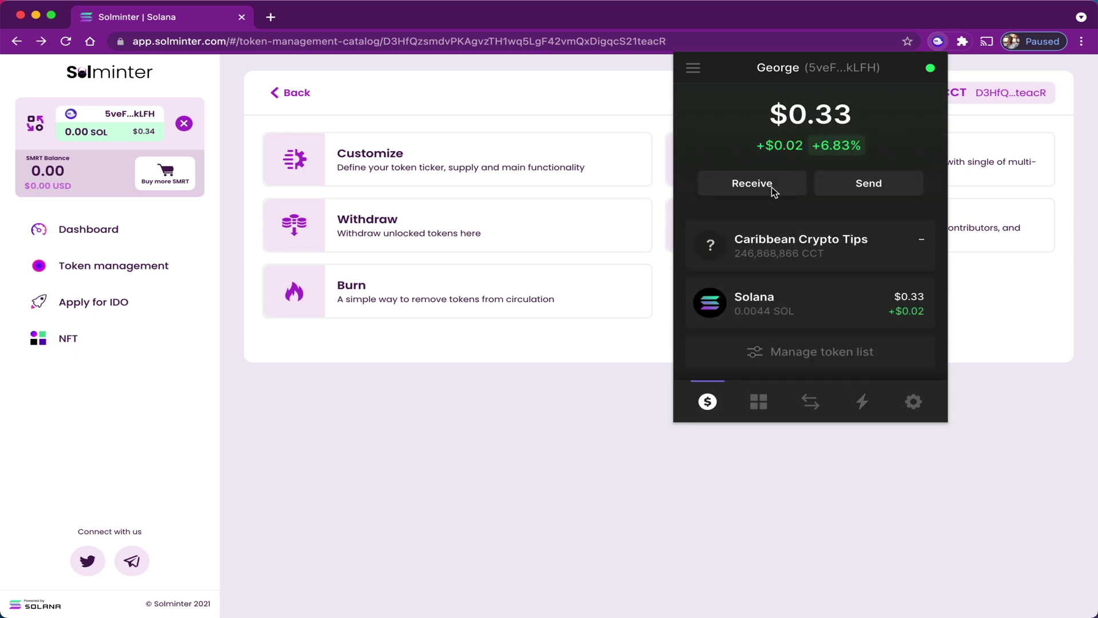
left_click(694, 68)
left_click(738, 124)
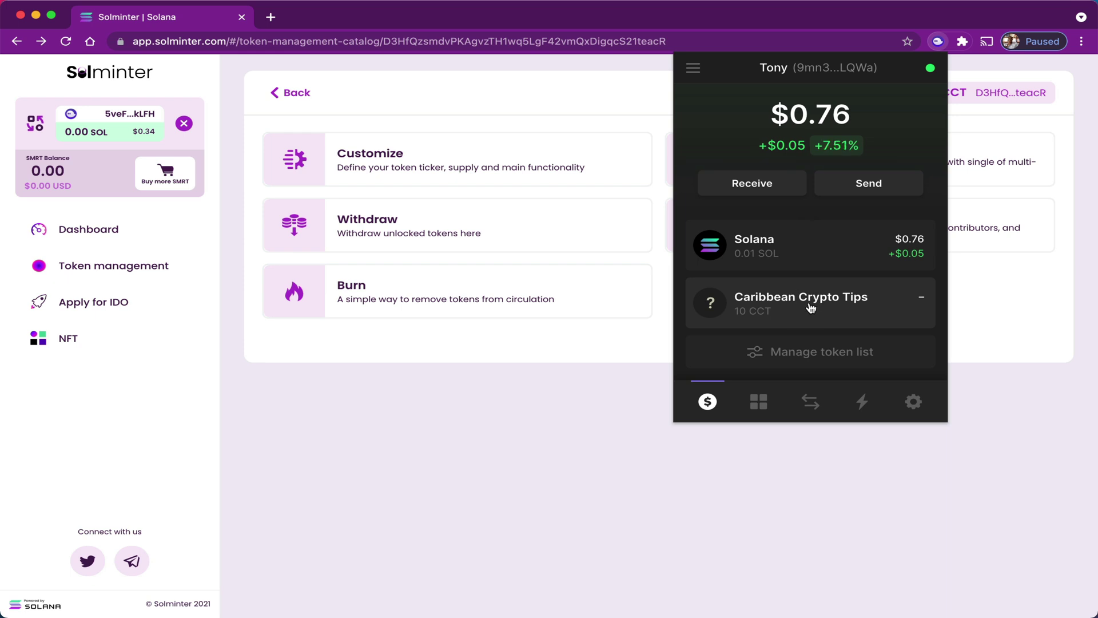
Distribute 15 CCT to the pasted wallet address and approve the transfer.
left_click(656, 401)
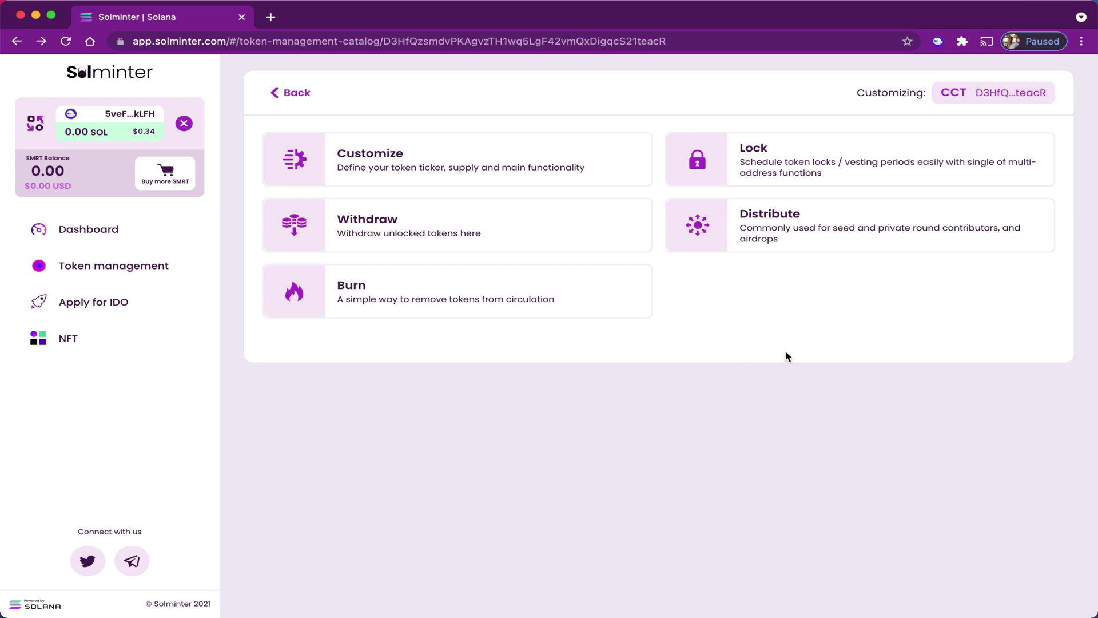
left_click(839, 228)
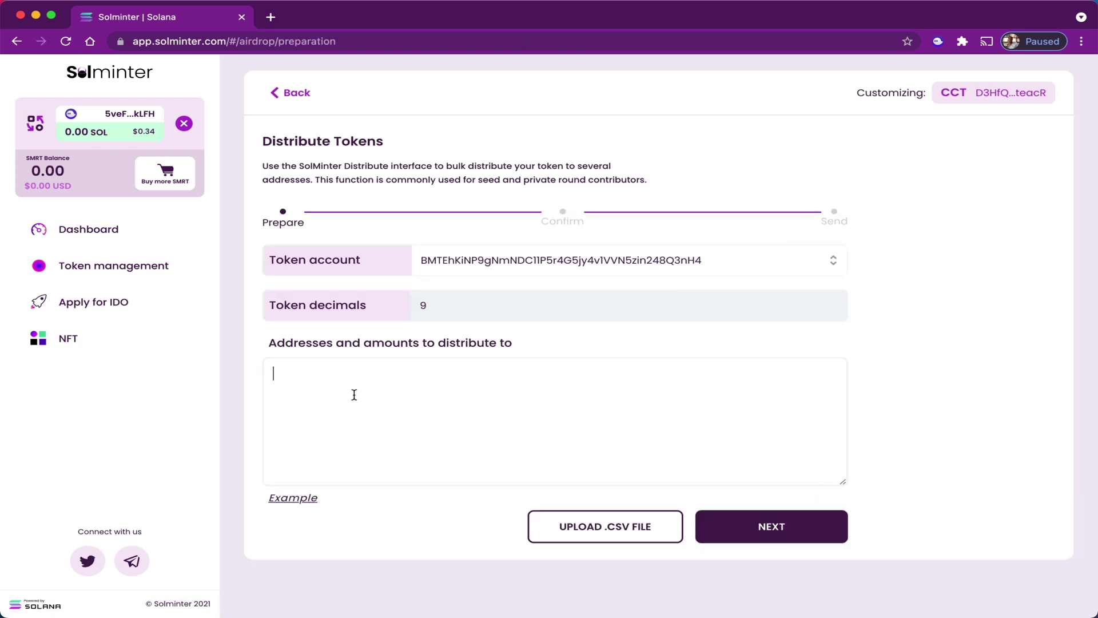
key("super+v")
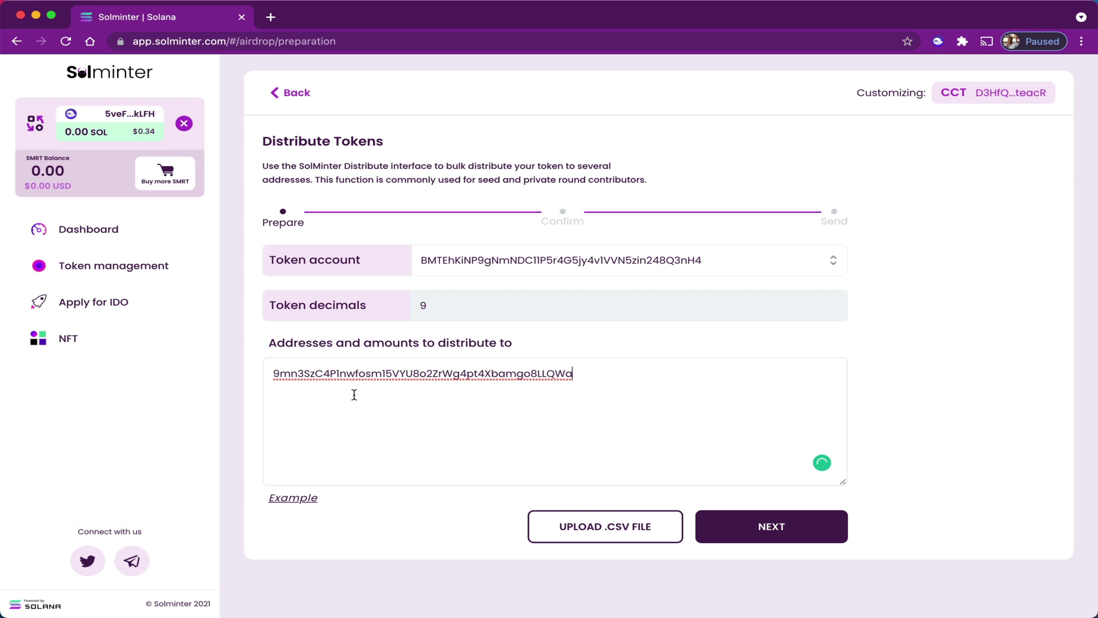
type(", 15")
left_click(781, 533)
left_click(647, 455)
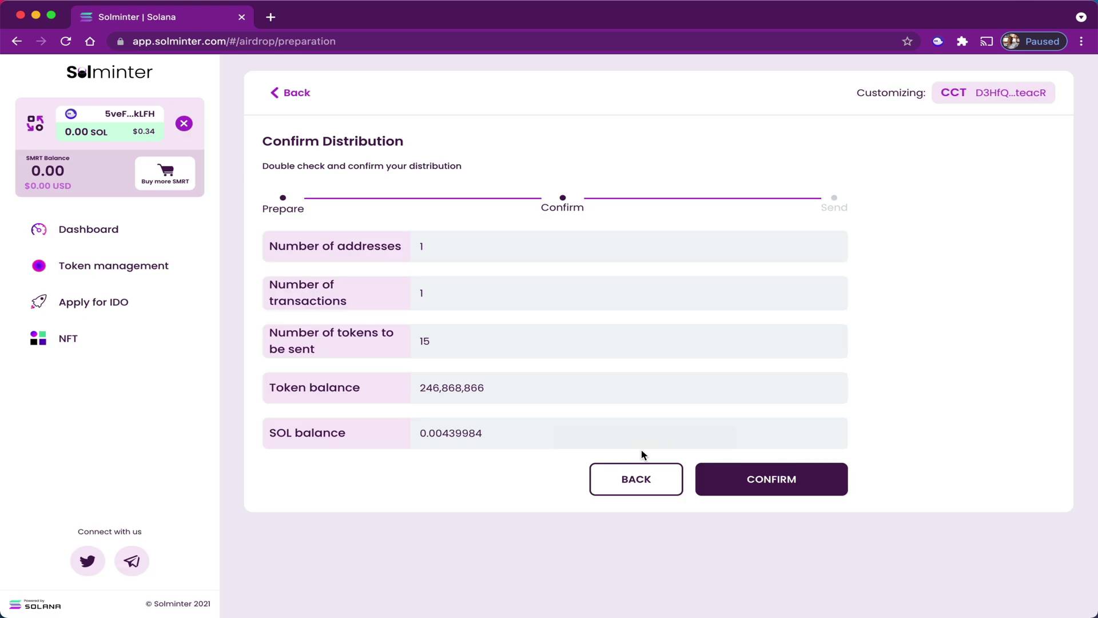
left_click(777, 490)
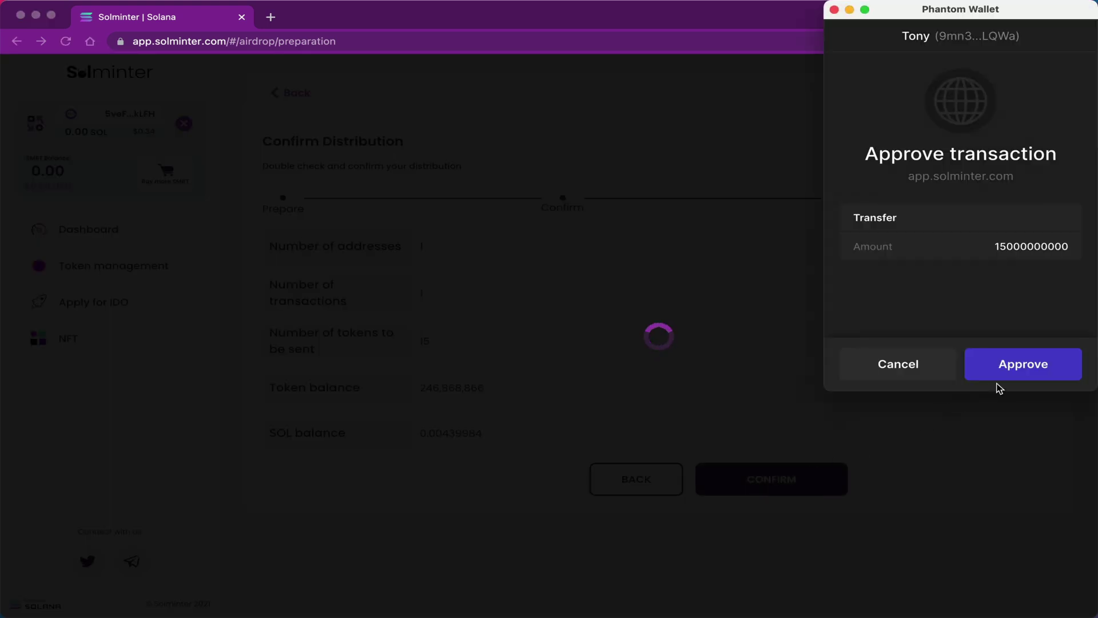
left_click(1002, 372)
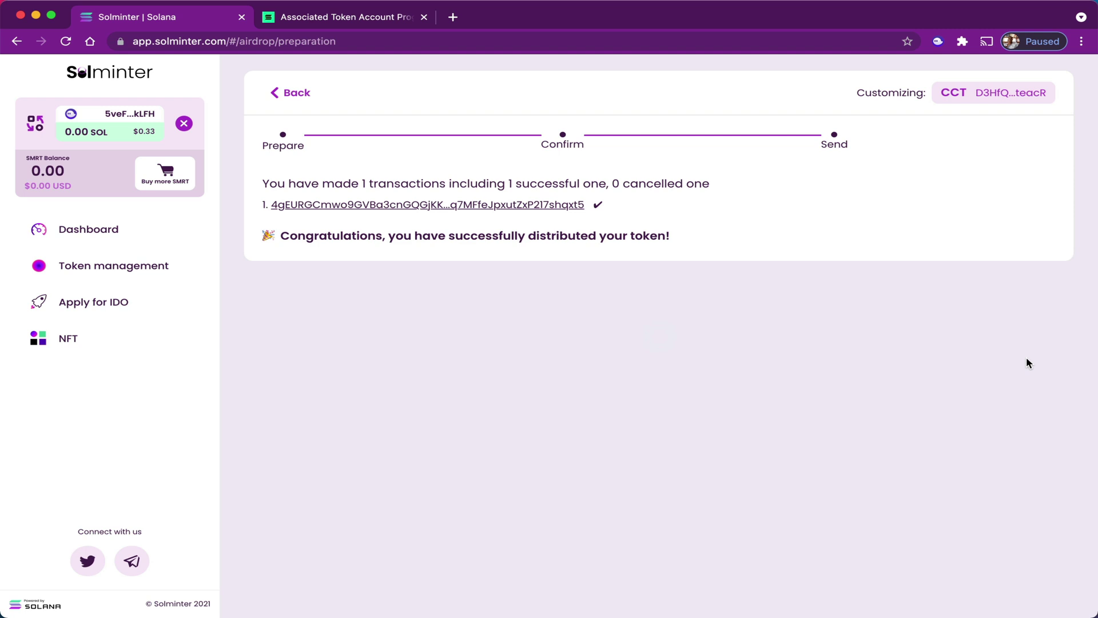
Switch Phantom to the second wallet account.
left_click(938, 41)
left_click(693, 68)
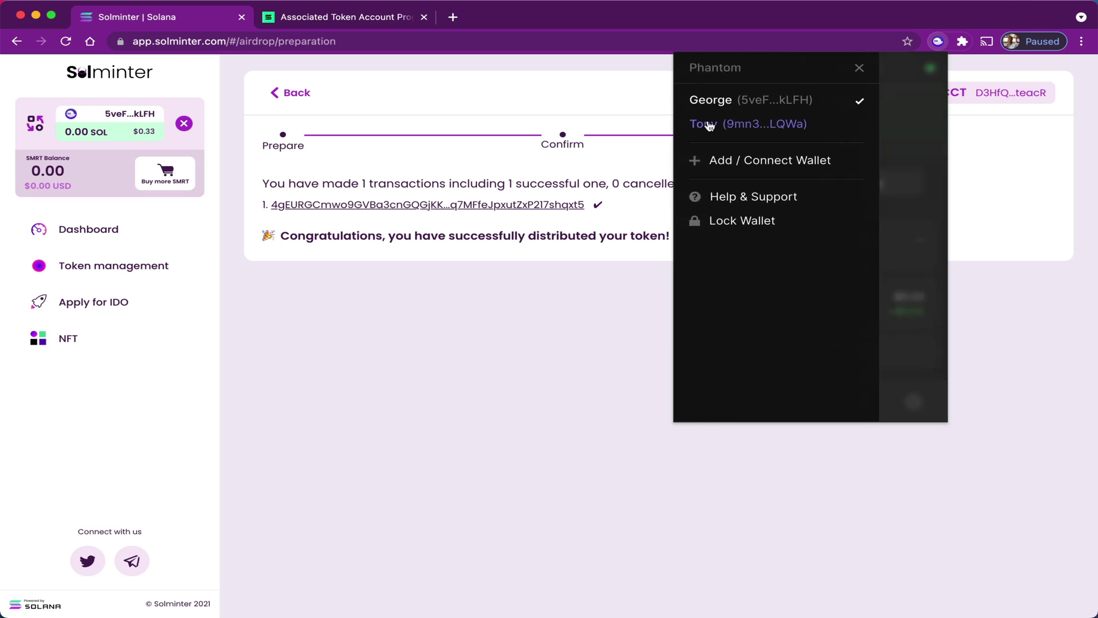
left_click(708, 124)
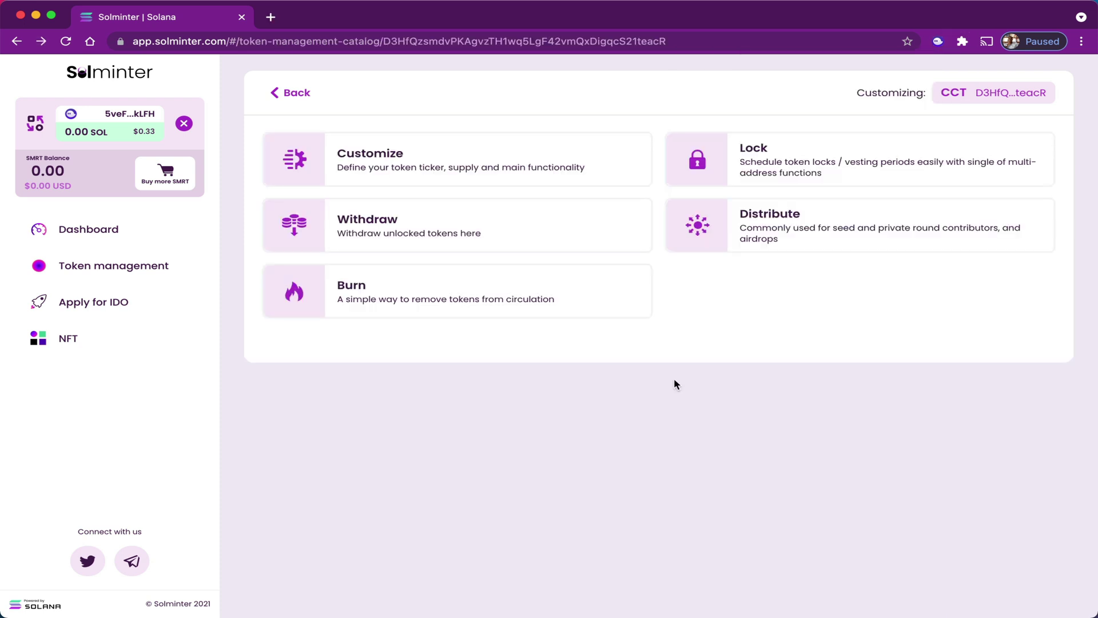
left_click(842, 182)
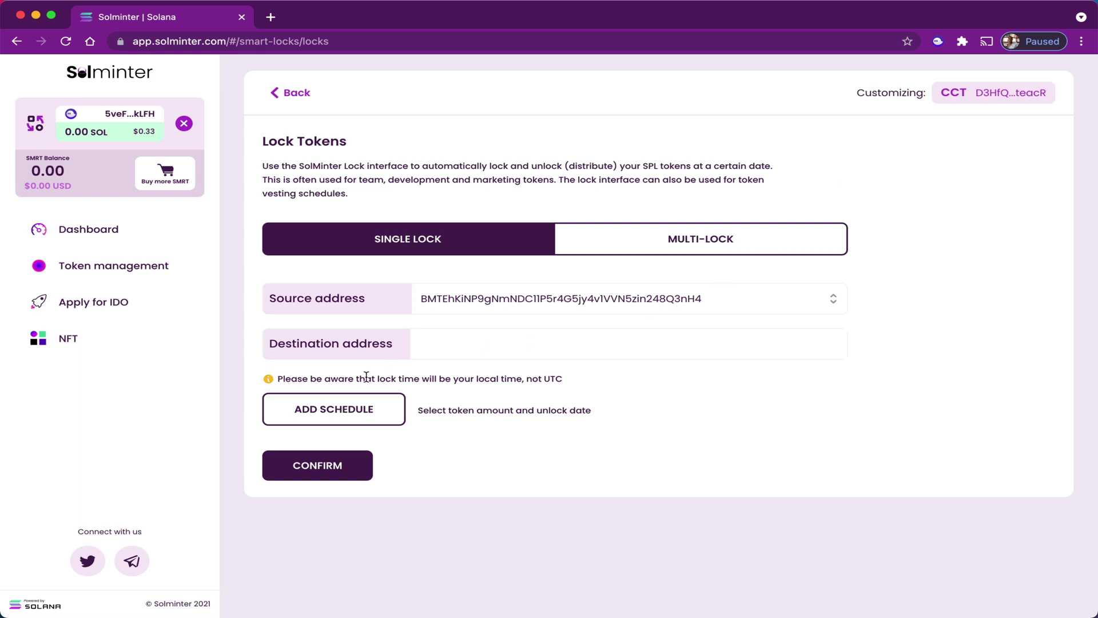
left_click(450, 343)
type("9mn3SzC4P1nwfosm15VYU8o2ZrWg4pt4Xbamgo8LLQWd")
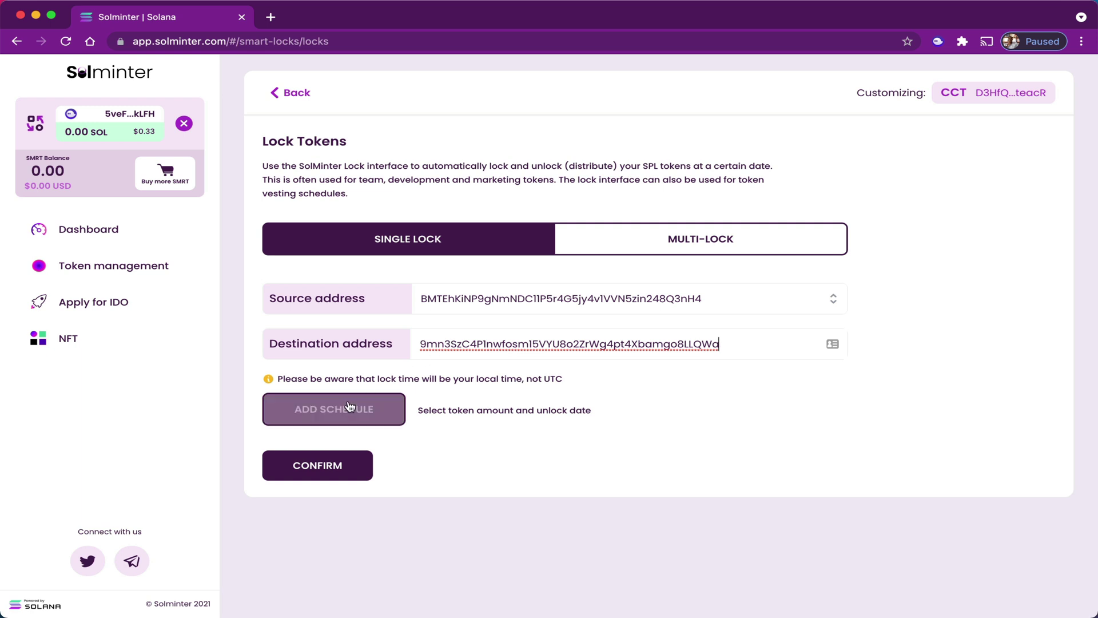
left_click(350, 407)
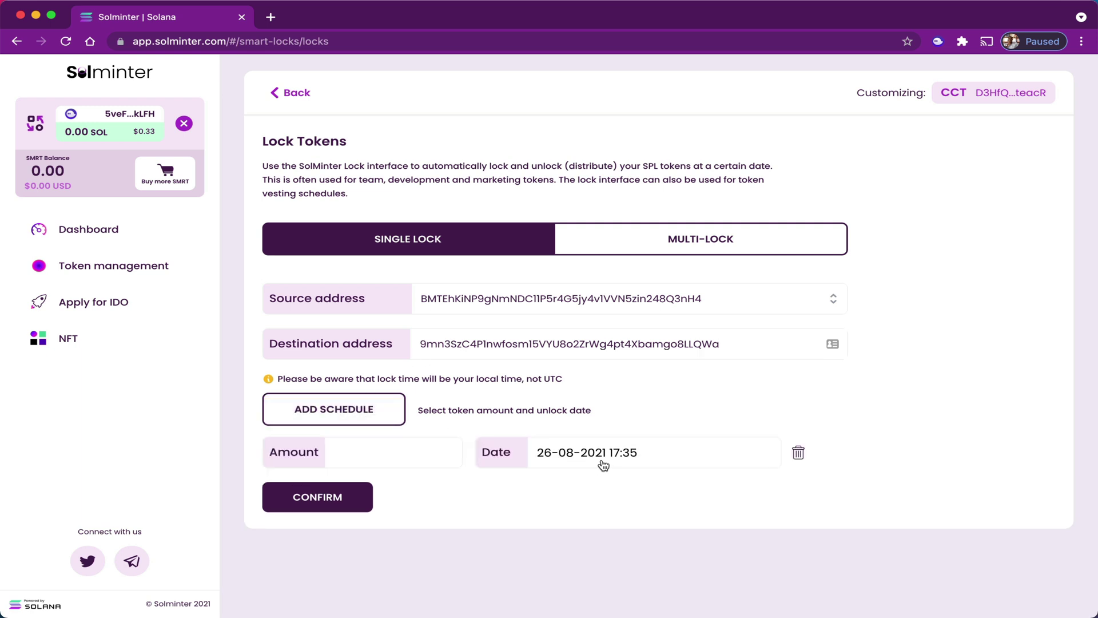
left_click(690, 462)
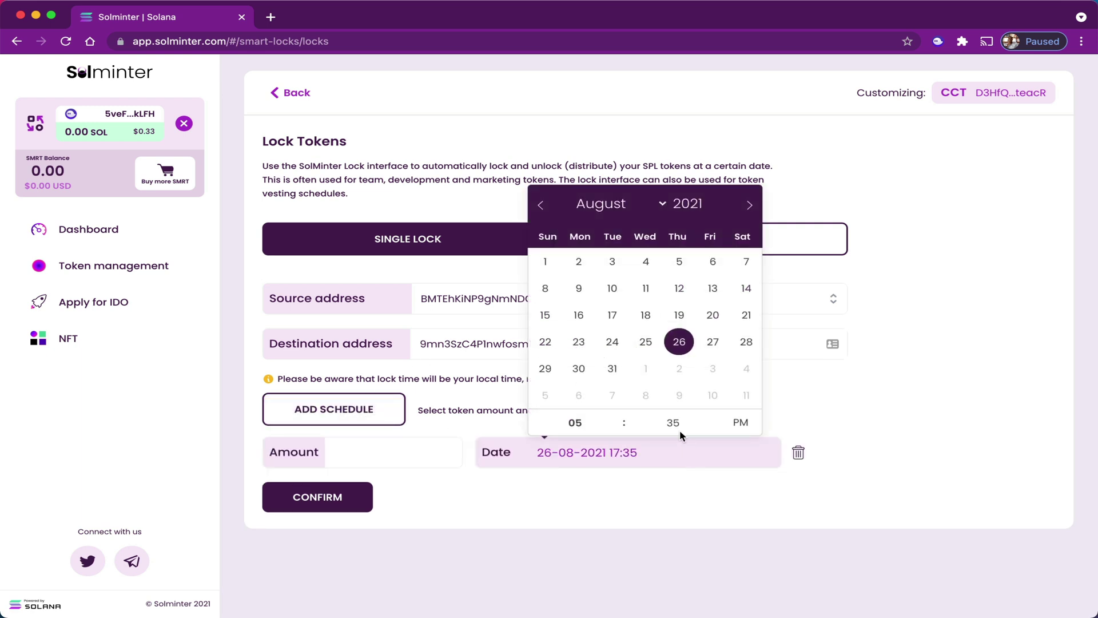
left_click(709, 415)
left_click(710, 416)
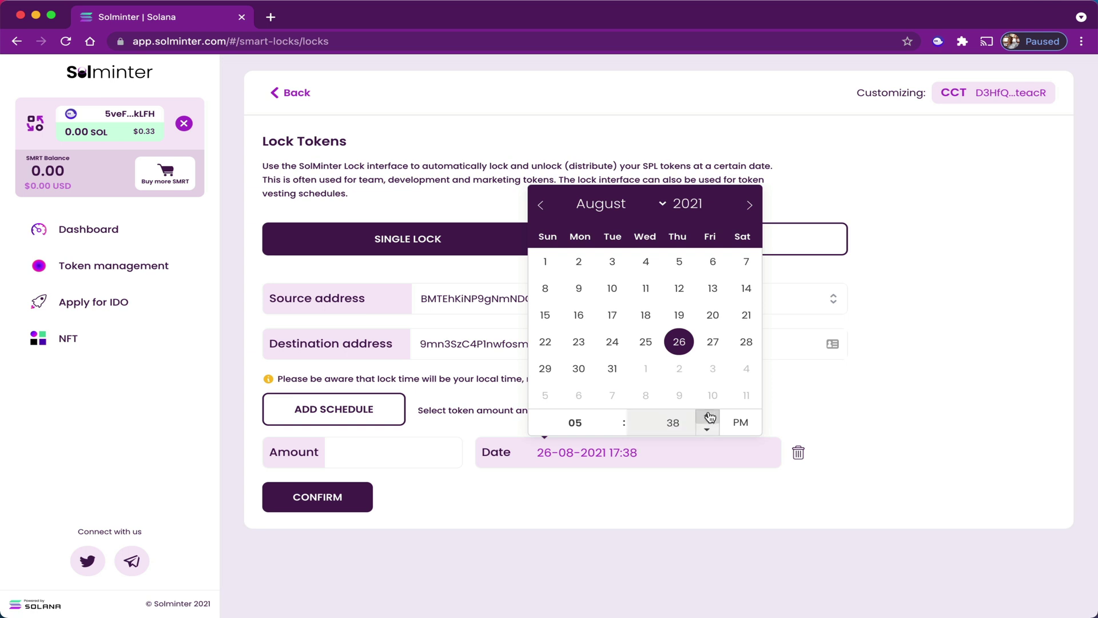
left_click(618, 503)
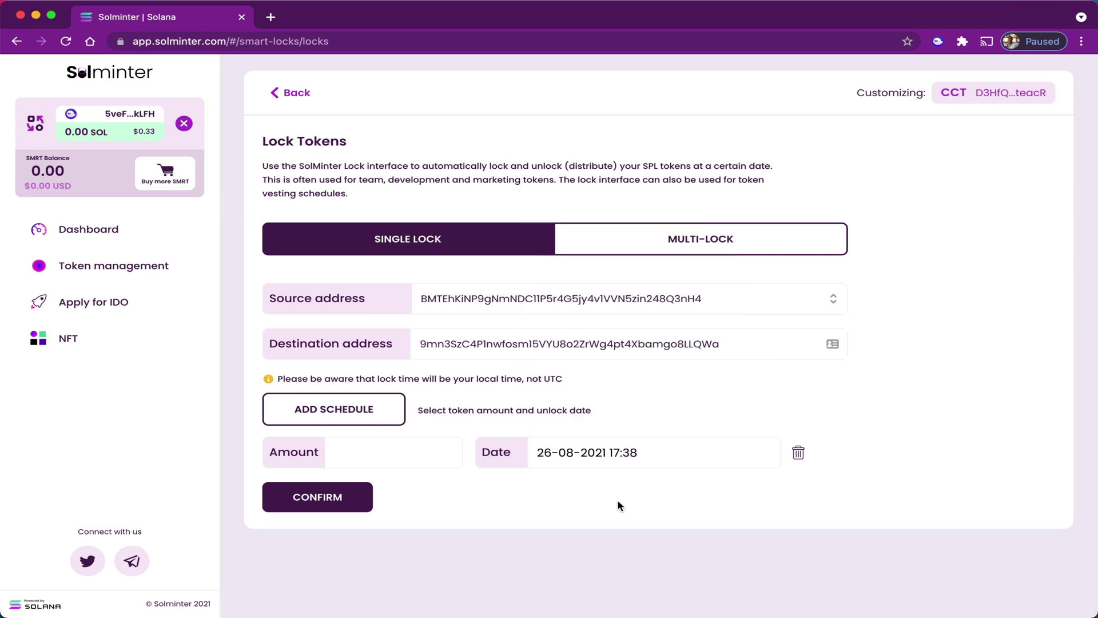
left_click(386, 451)
type("50")
left_click(317, 499)
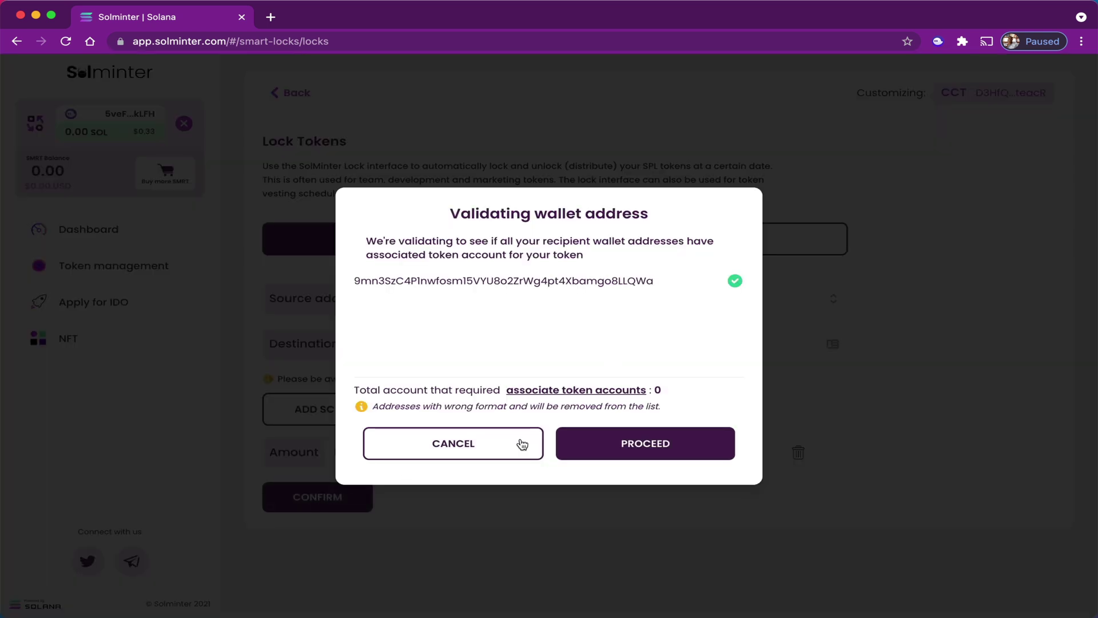
left_click(655, 447)
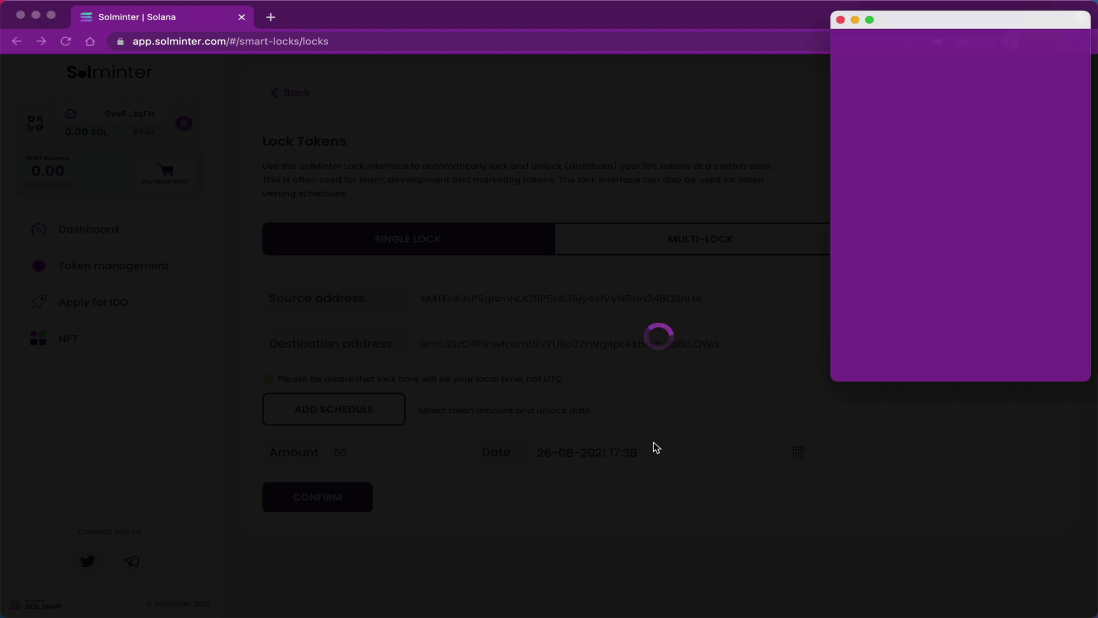
left_click(1036, 368)
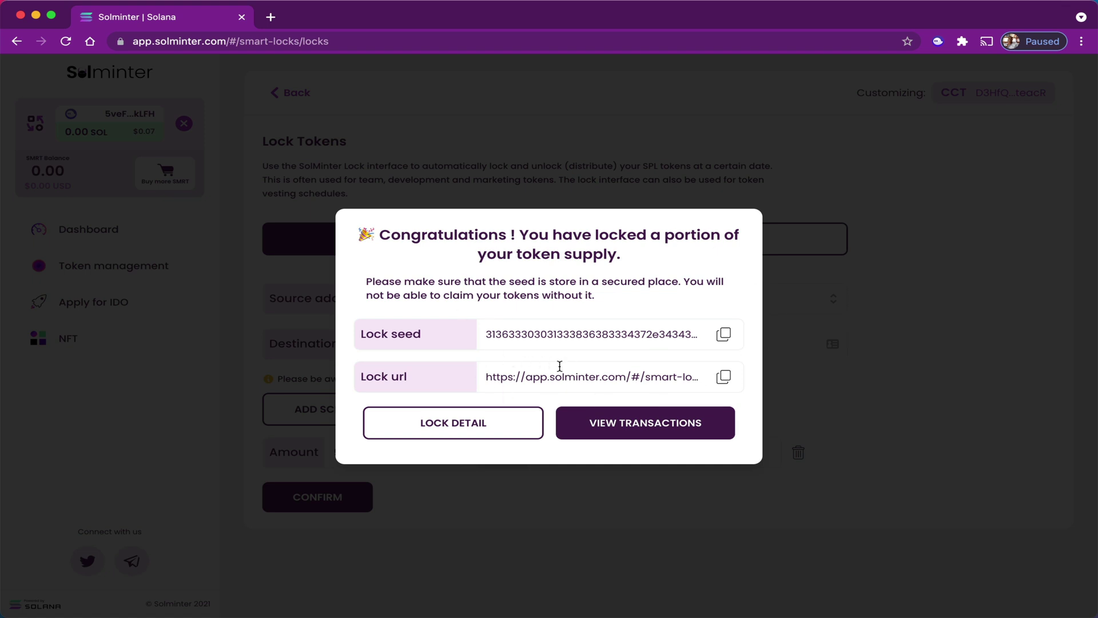
Withdraw the unlocked 50 CCT from the CCT lock and approve in Phantom.
left_click(860, 239)
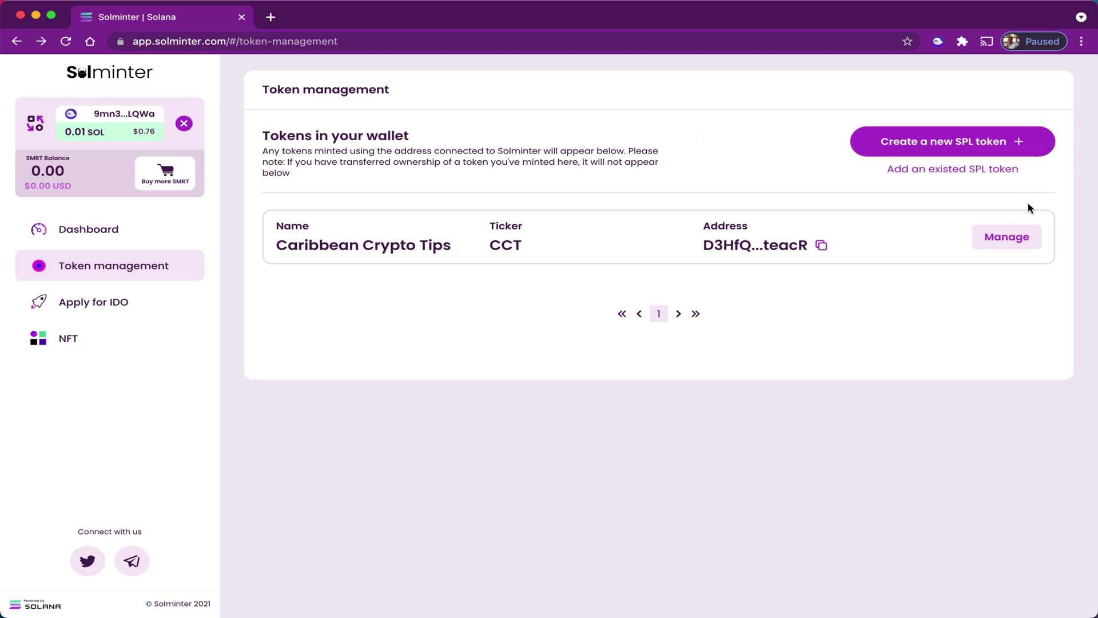
left_click(1011, 239)
left_click(430, 223)
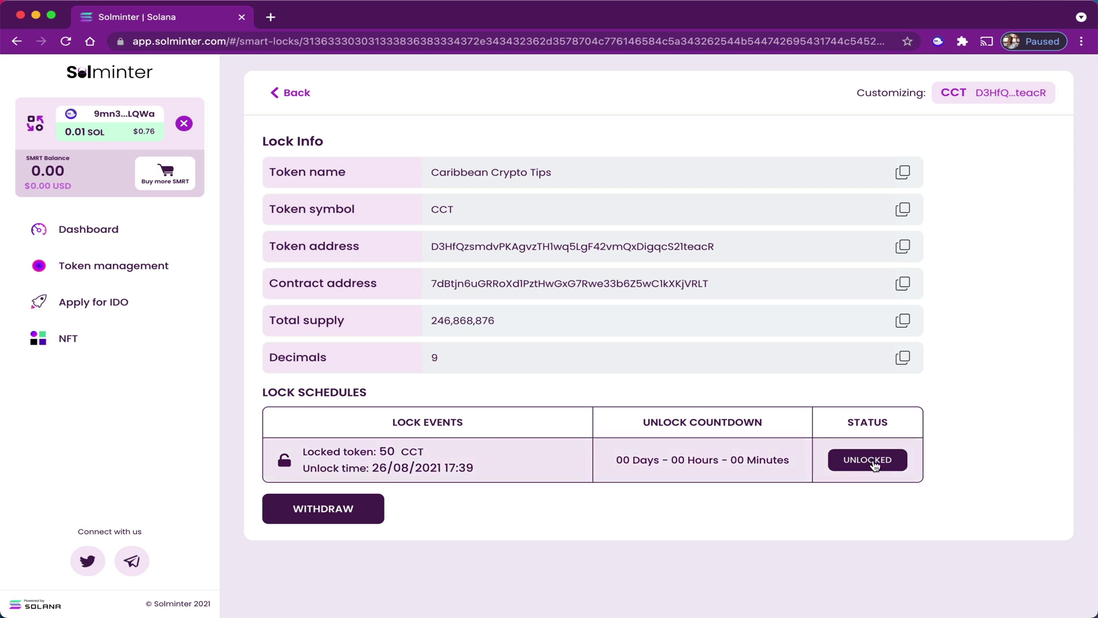
left_click(322, 513)
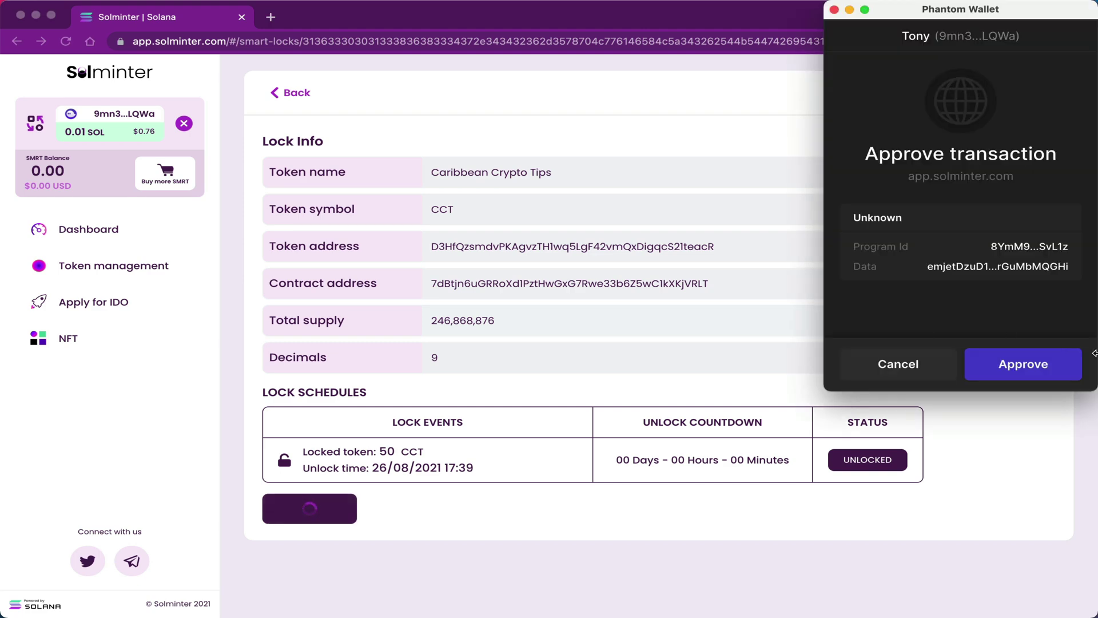
left_click(1022, 372)
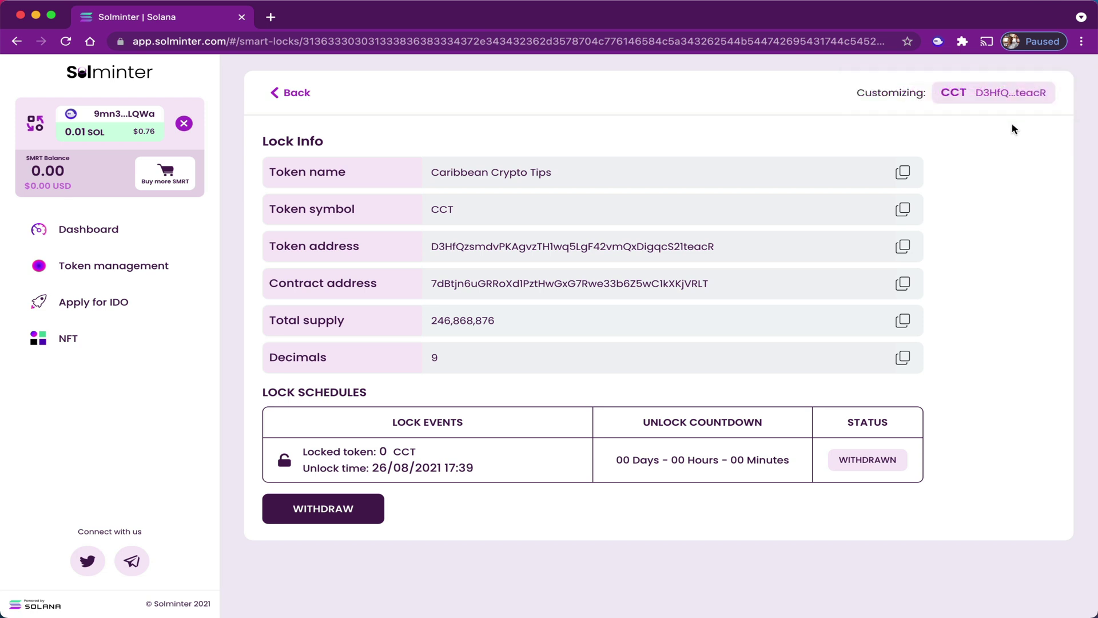
Open Phantom, then view the Dashboard's SMRT information with 270,000,000 circulating supply.
left_click(937, 41)
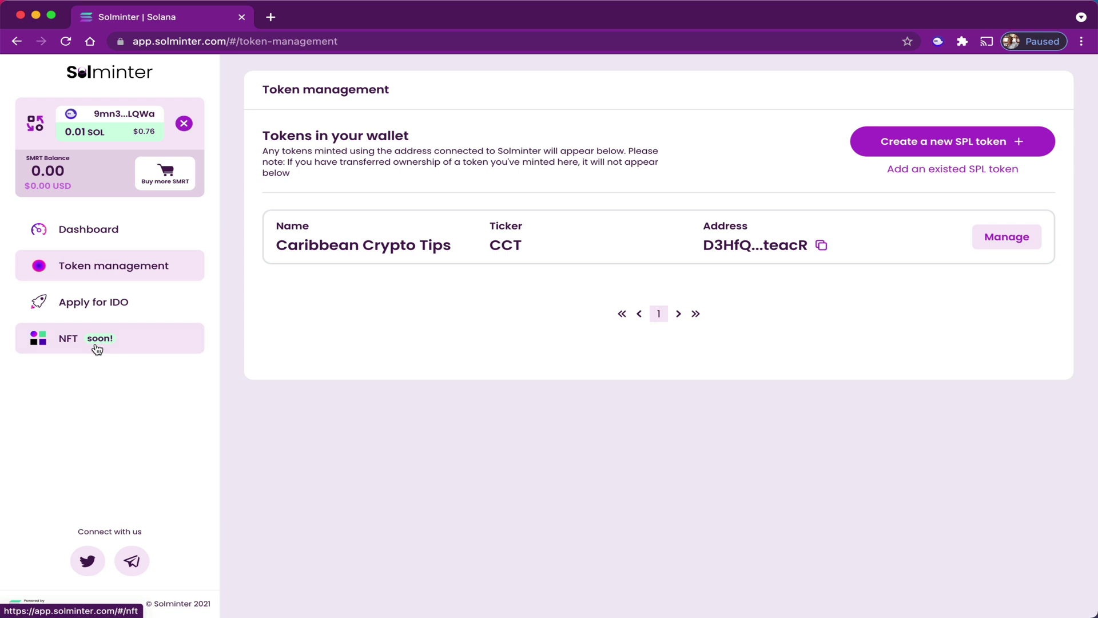
left_click(91, 228)
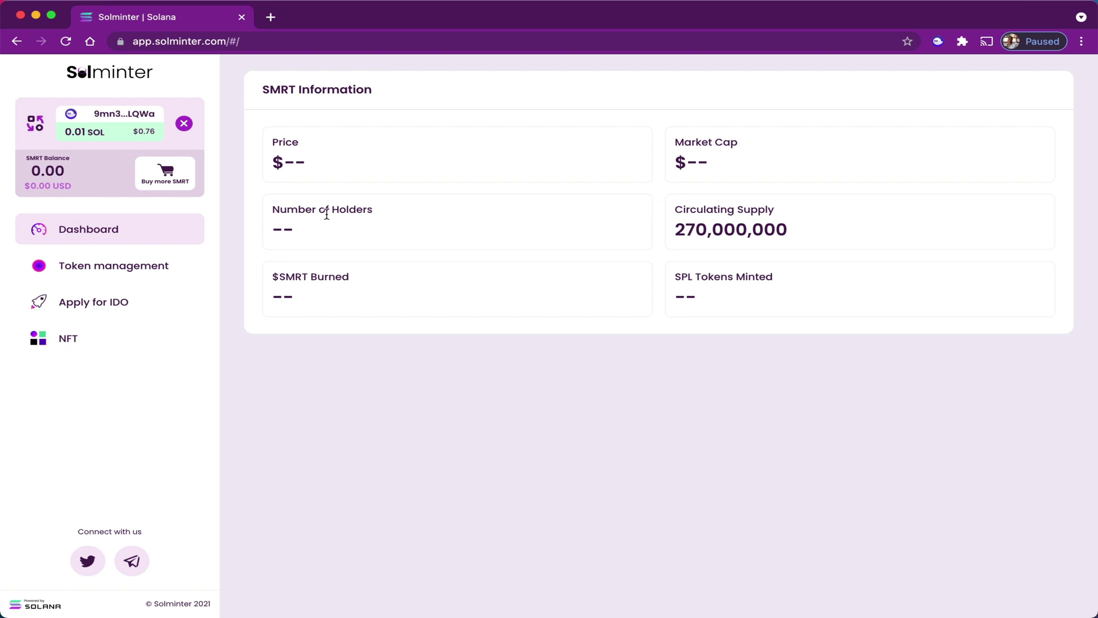
left_click(101, 305)
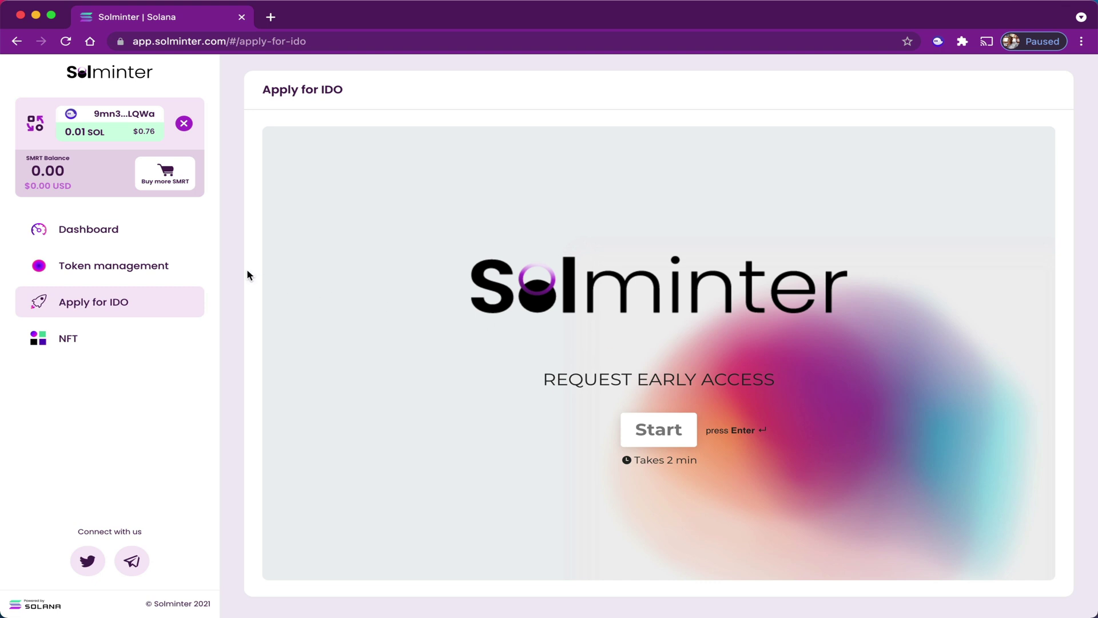
left_click(135, 231)
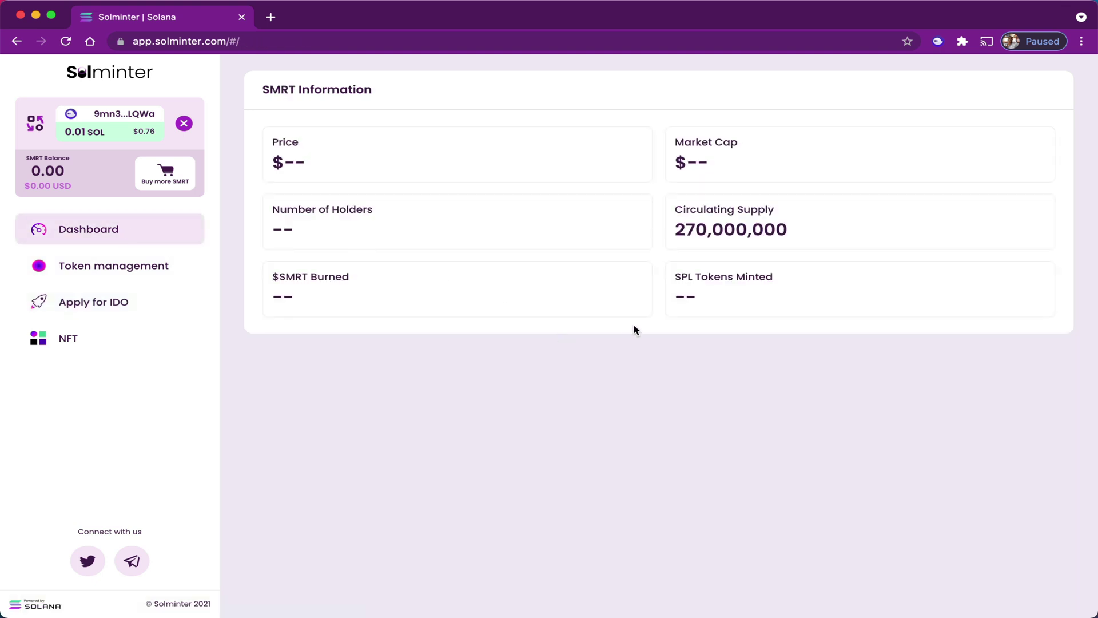